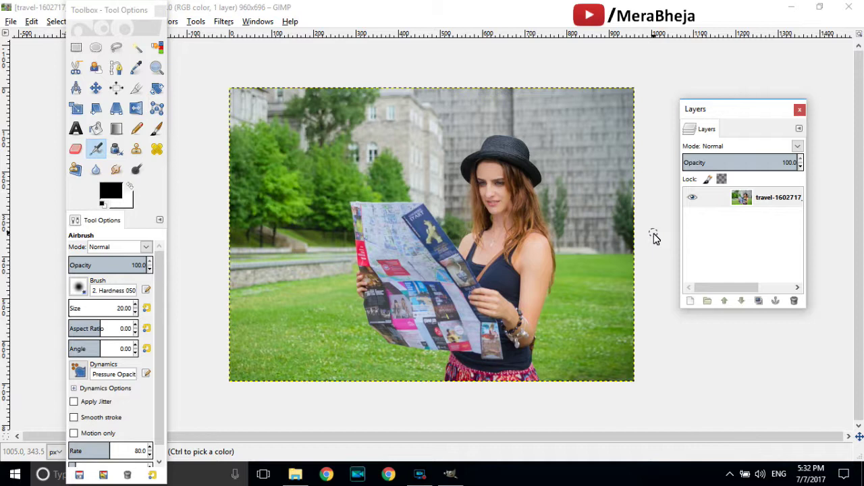
Select the single travel photo layer in the Layers dock, checking the Dockable Dialogs menu along the way
left_click(331, 15)
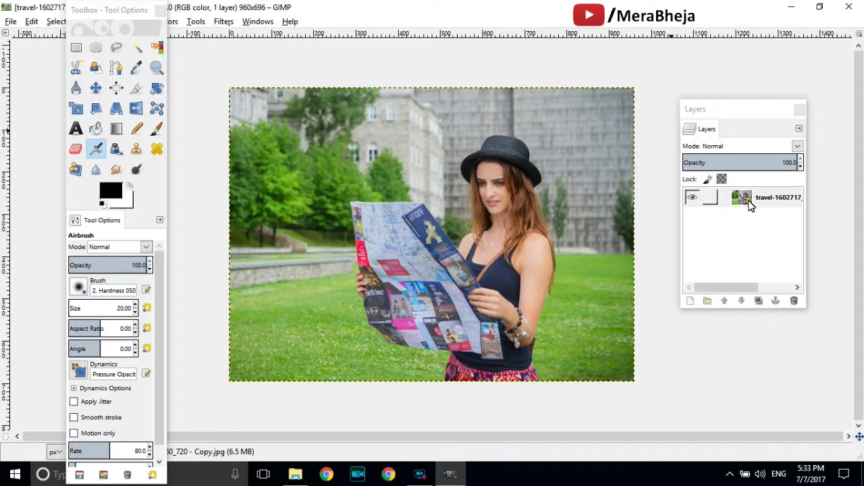
left_click(749, 204)
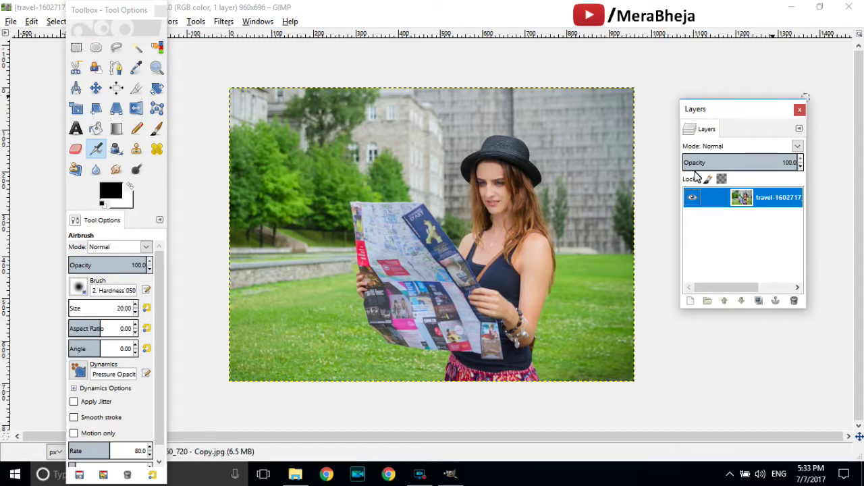
left_click(257, 22)
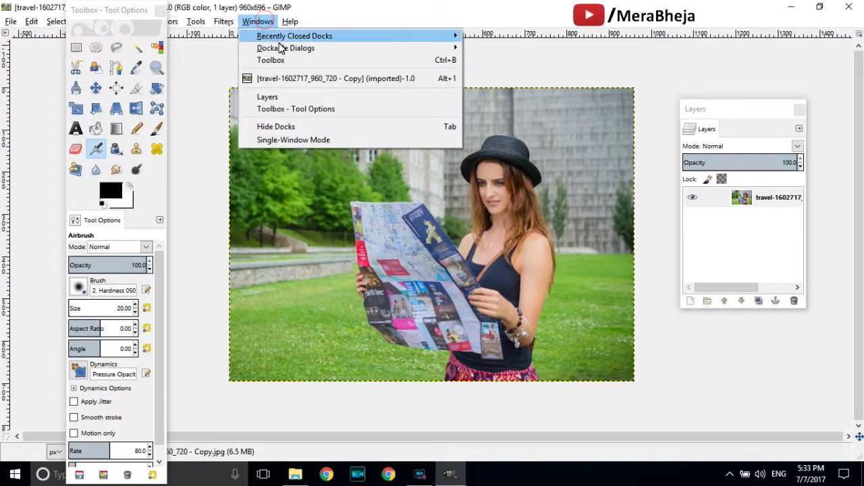
mouse_move(282, 49)
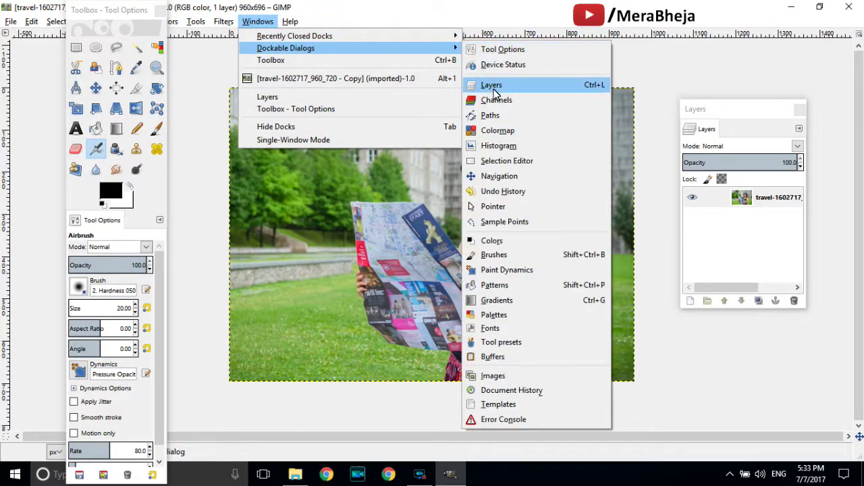
left_click(713, 108)
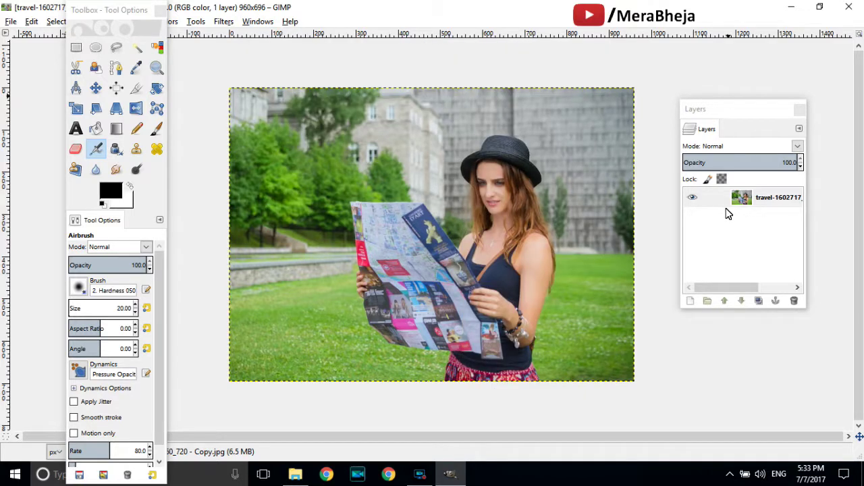
Duplicate the travel photo layer and reselect the top copy
left_click(755, 116)
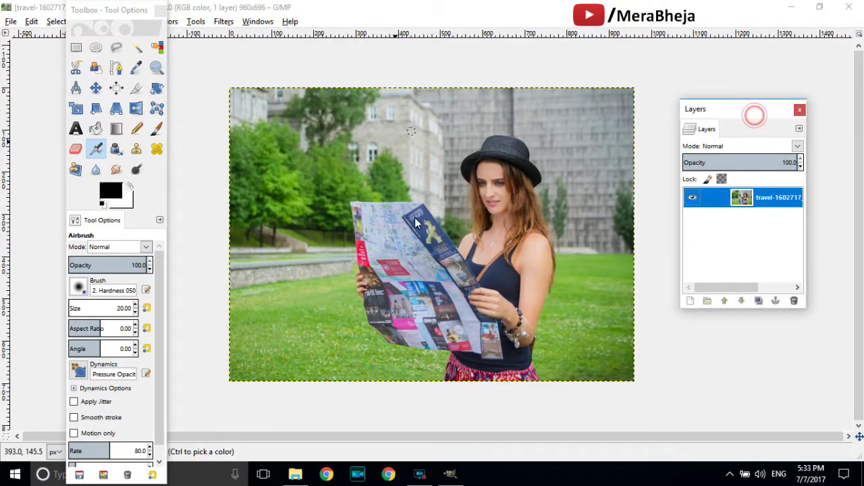
left_click(760, 233)
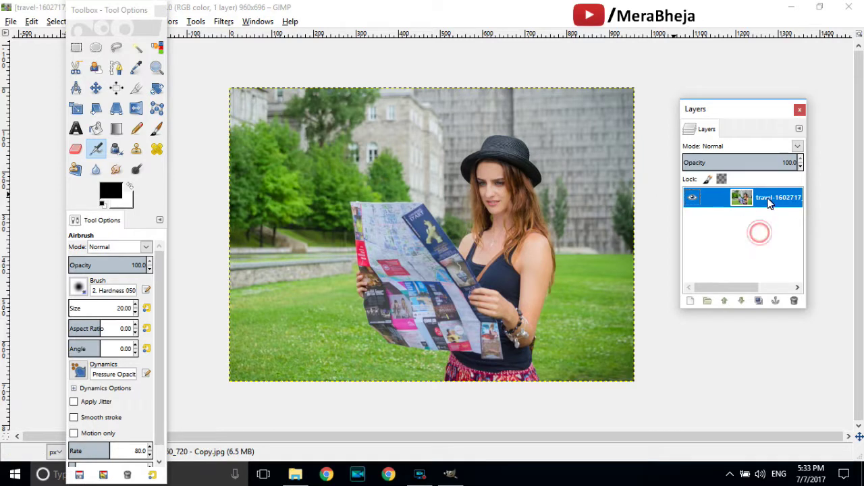
left_click(759, 302)
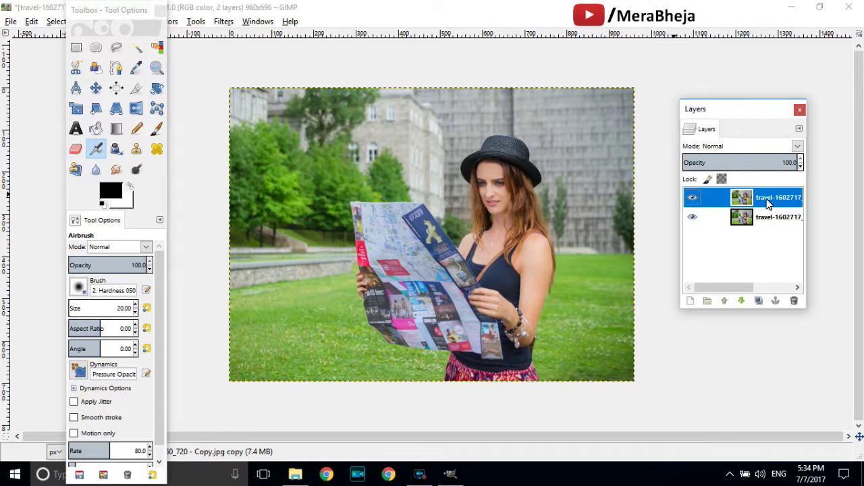
left_click(765, 221)
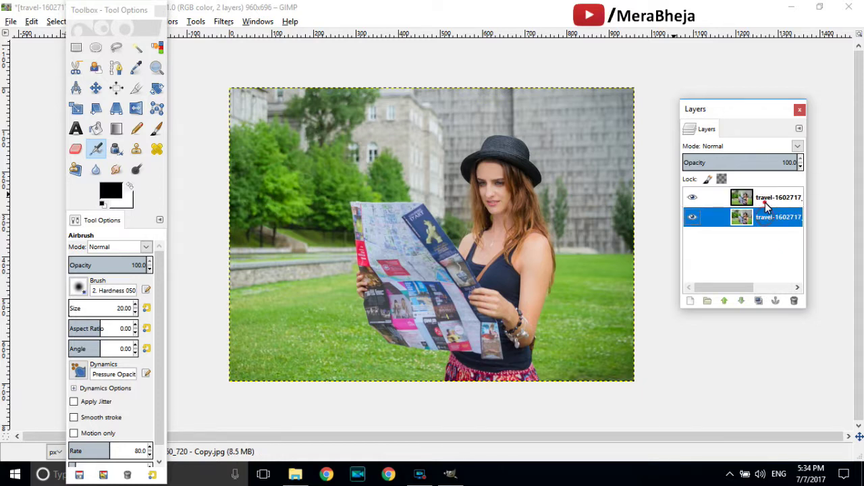
left_click(767, 205)
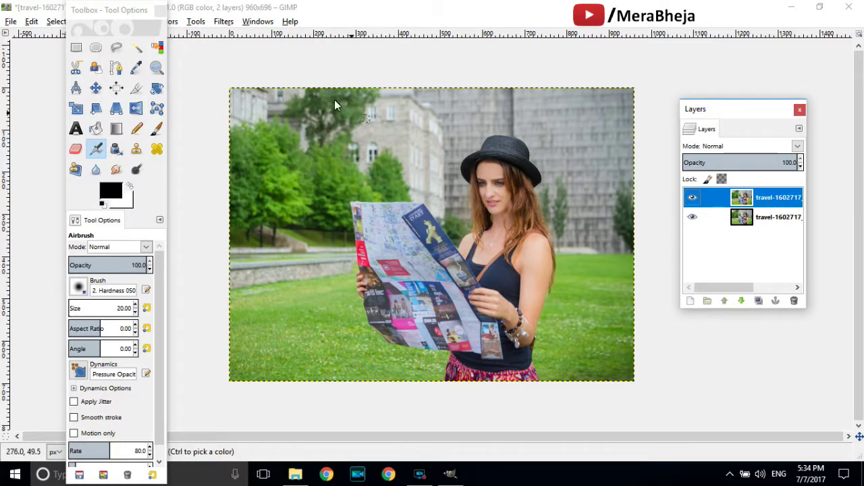
Apply Filters > Blur > Gaussian Blur with horizontal and vertical radius 40 to the top copy
left_click(225, 21)
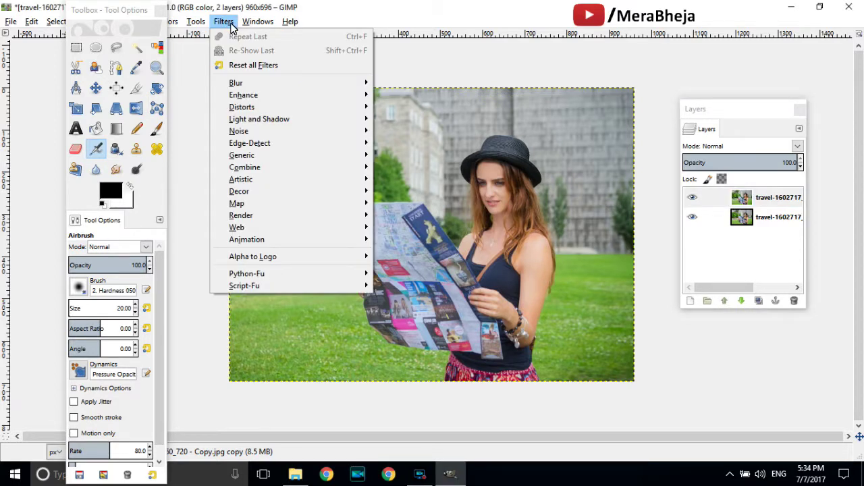
mouse_move(257, 86)
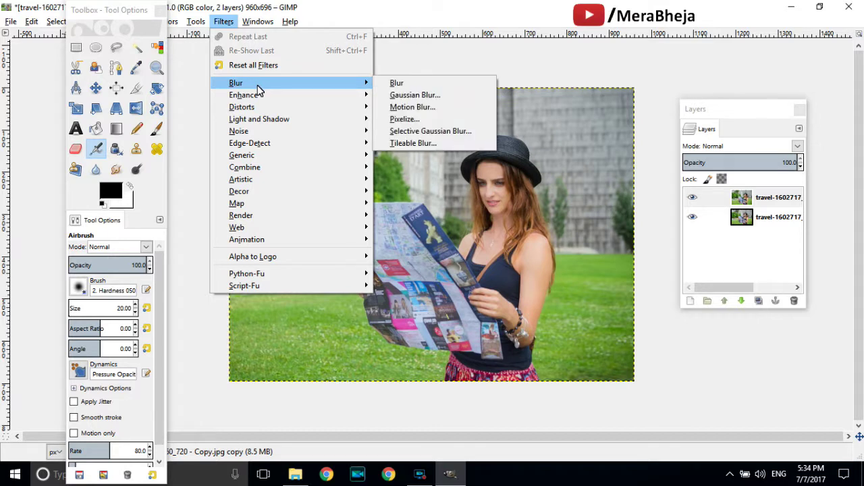
left_click(405, 99)
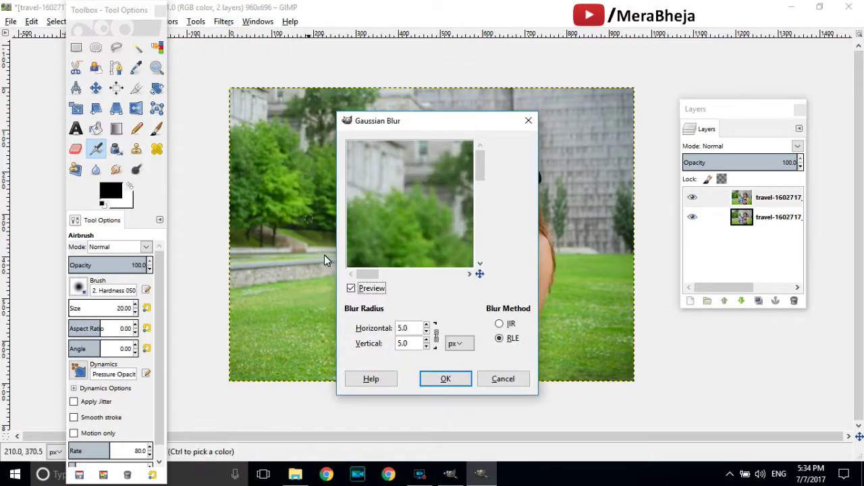
double_click(403, 328)
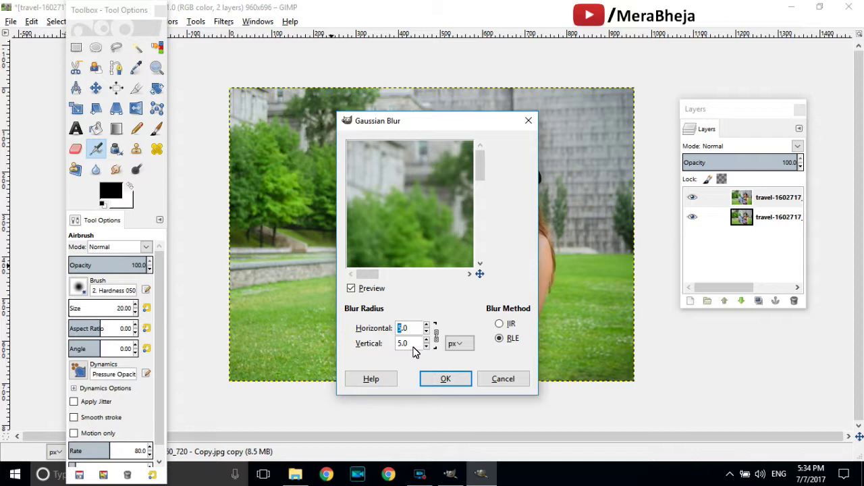
type("40")
double_click(402, 345)
type("40")
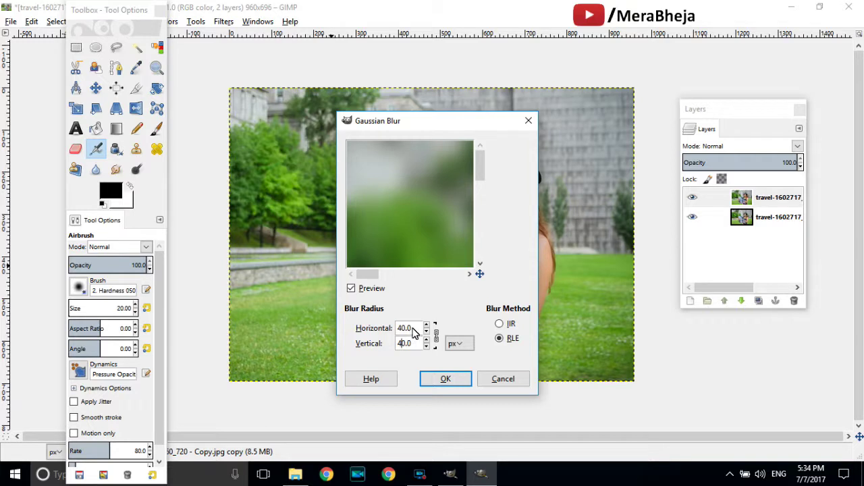
left_click(446, 380)
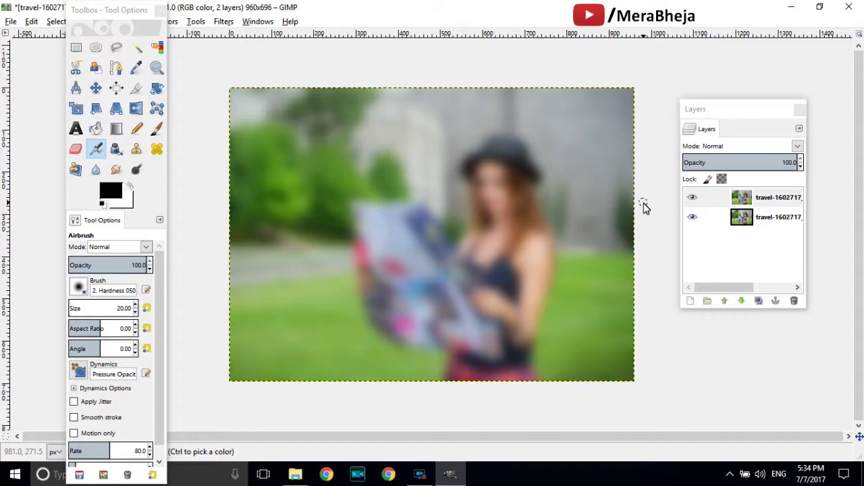
Turn off the eye icon of the blurred top layer
left_click(690, 198)
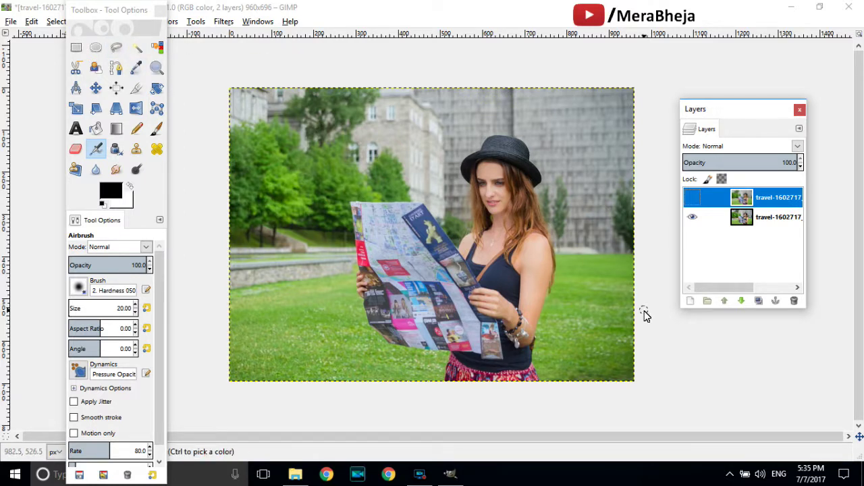
Zoom in and start a Free Select outline from the skirt along the map's lower, left and top edges
key("plus")
key("plus")
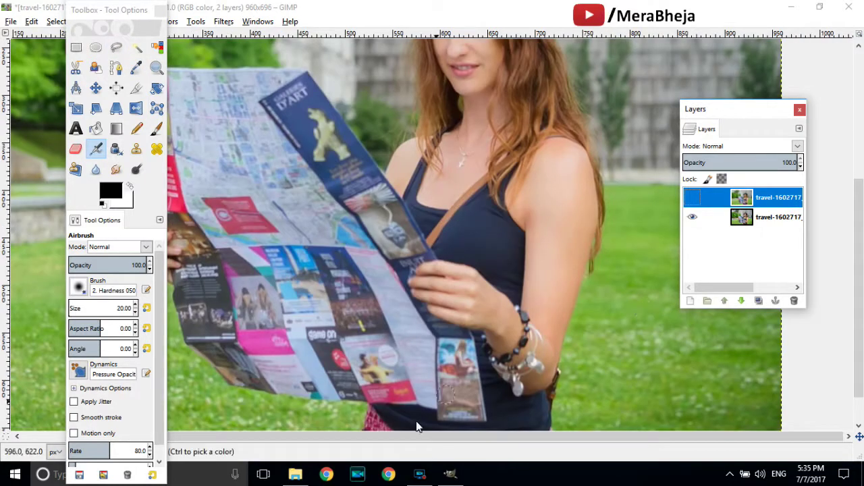
left_click_drag(401, 435, 356, 435)
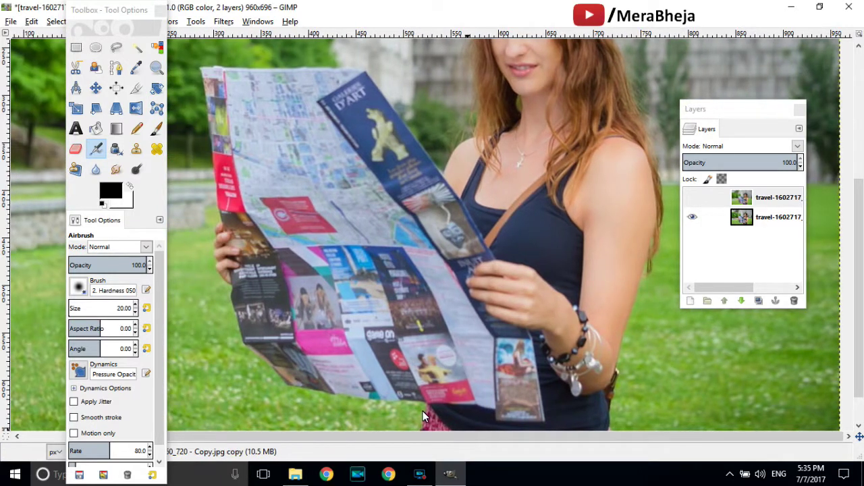
scroll(422, 416, "down", 2)
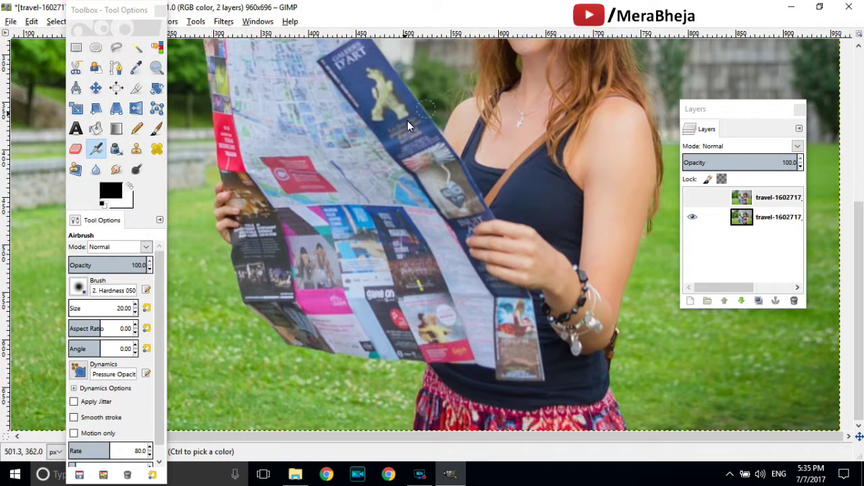
left_click(118, 48)
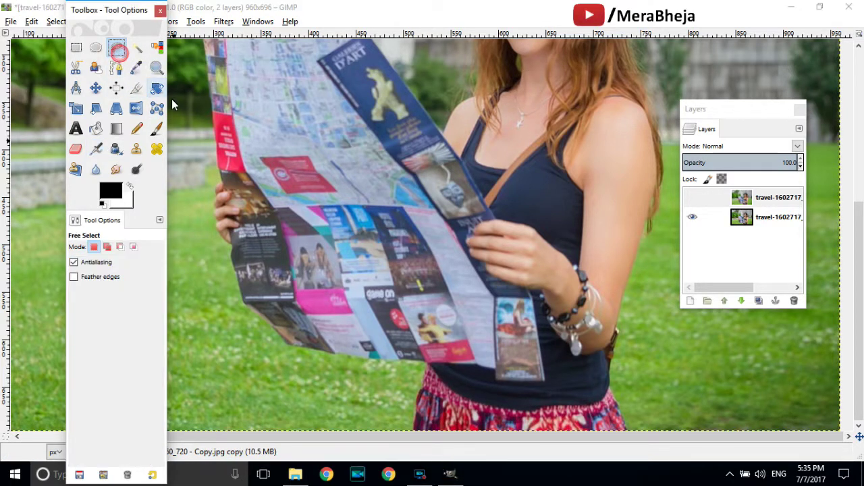
left_click(412, 428)
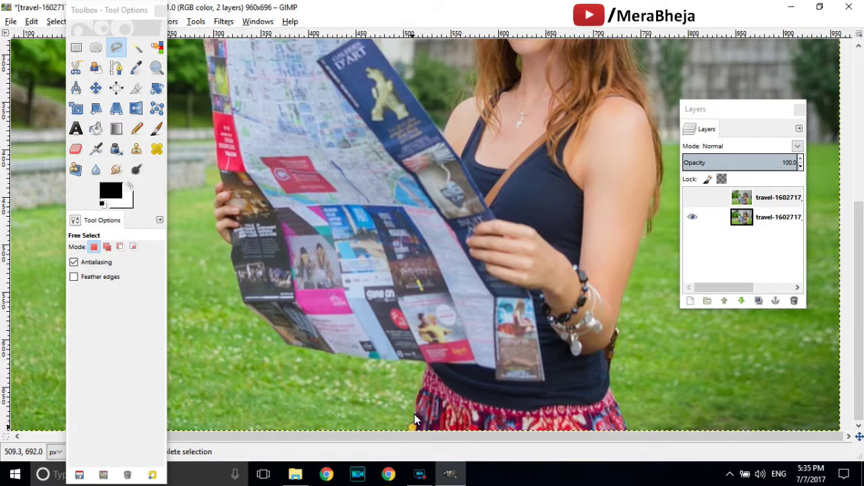
left_click(416, 393)
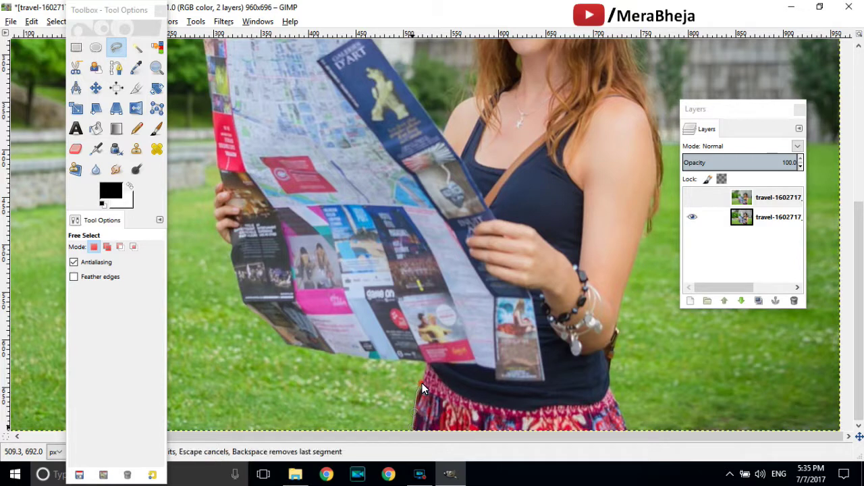
left_click(423, 373)
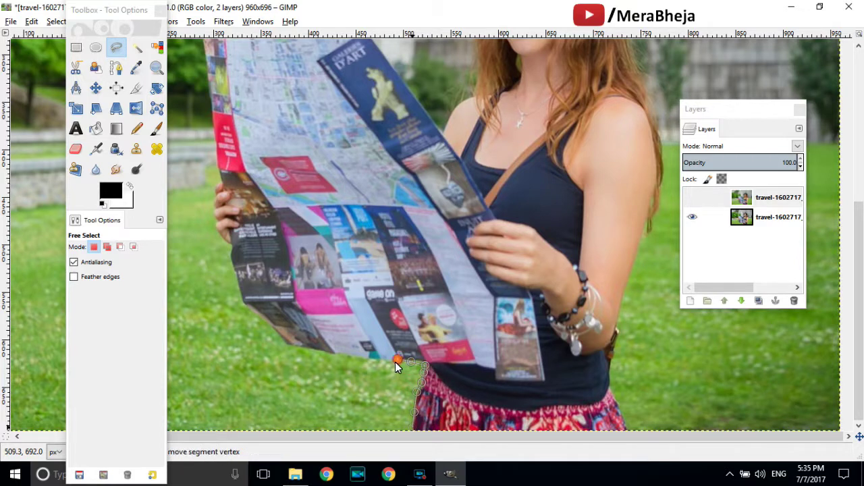
mouse_move(395, 362)
left_mouse_down()
mouse_move(294, 347)
mouse_move(245, 302)
mouse_move(229, 250)
left_mouse_up()
left_click(214, 208)
left_click(214, 181)
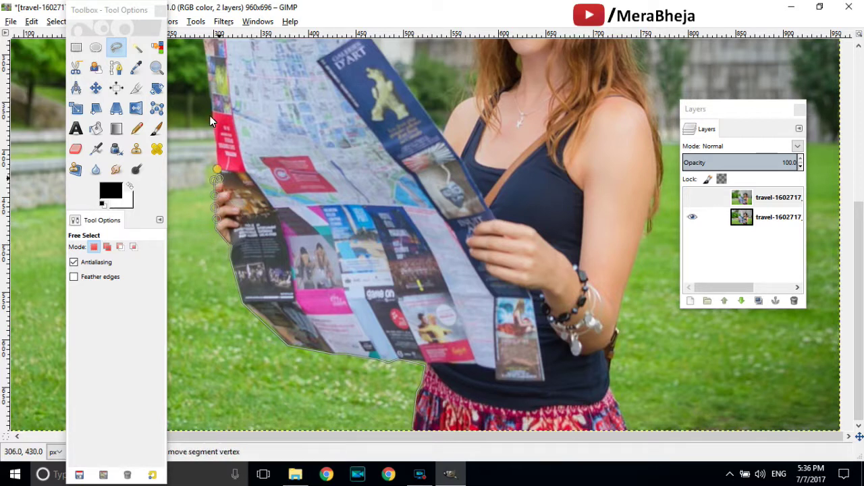
scroll(196, 162, "up", 4)
left_click(202, 162)
left_click(293, 163)
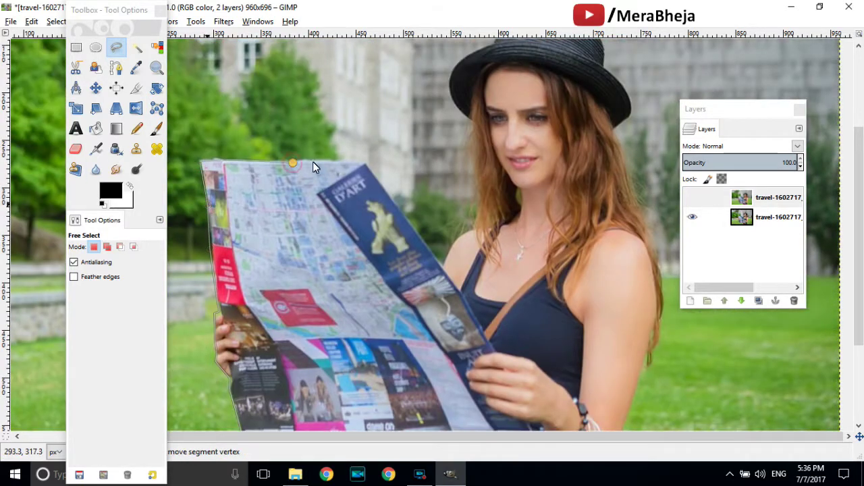
left_click(440, 262)
left_click(460, 290)
right_click(460, 292)
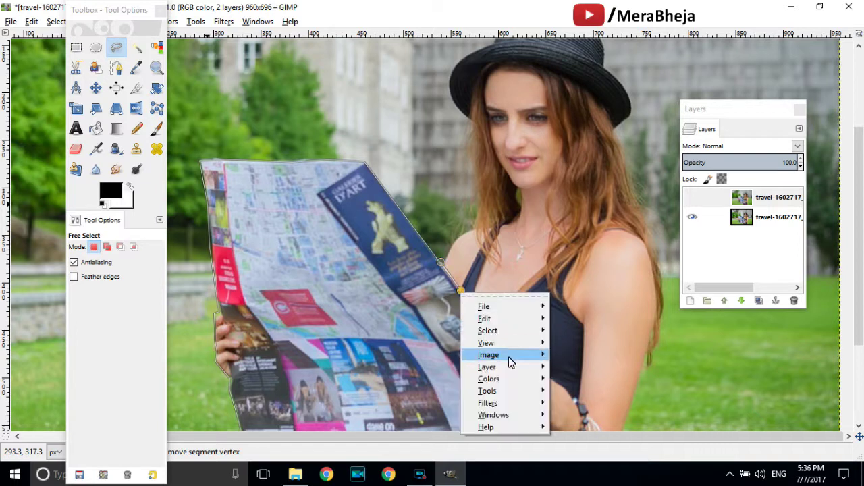
key("Escape")
key("BackSpace")
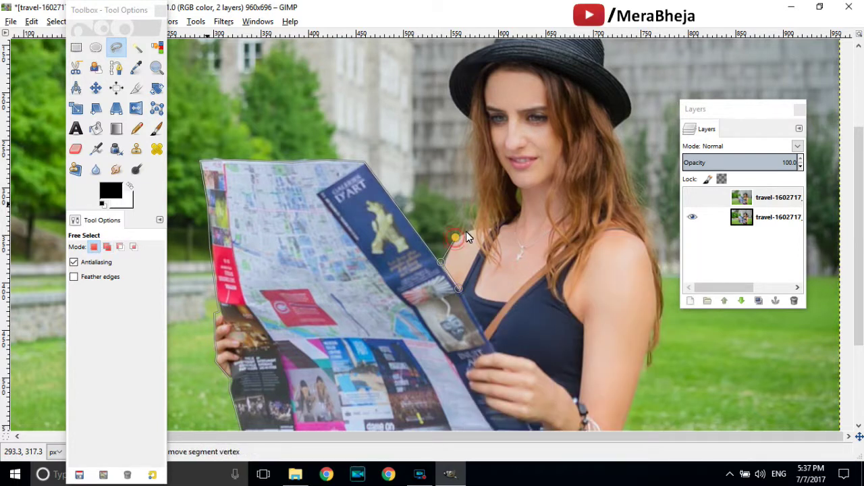
Continue the outline up the woman's shoulder, around her hat crown and down her hair
left_click(478, 194)
left_click(471, 164)
left_click(471, 133)
left_click(471, 123)
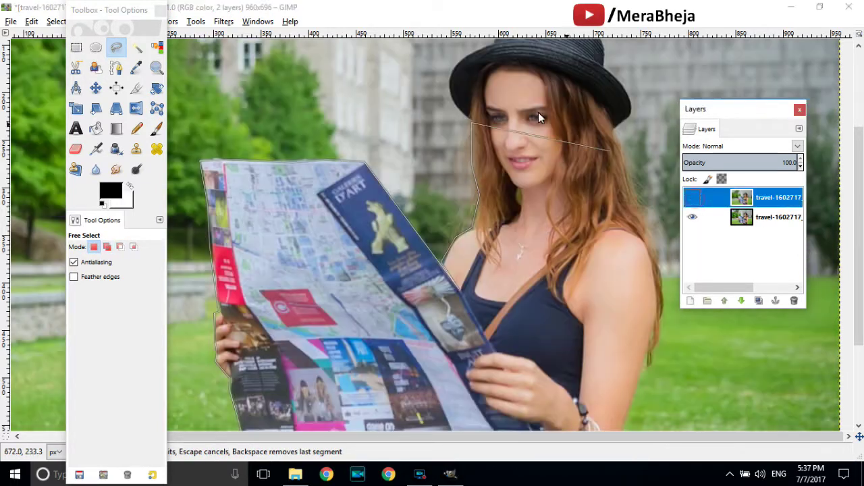
scroll(538, 112, "up", 5)
left_click(451, 186)
left_click(487, 150)
left_click(525, 115)
left_click(571, 119)
left_click(626, 207)
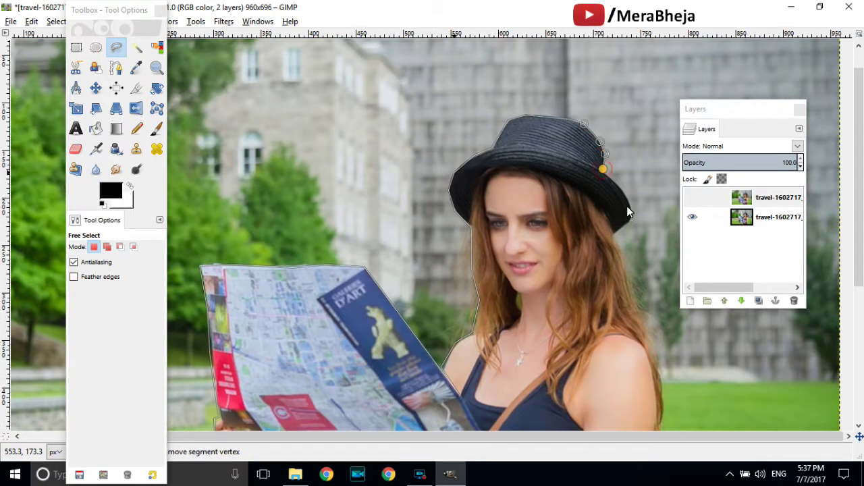
left_click(619, 226)
left_click(652, 341)
left_click(661, 374)
left_click(662, 395)
scroll(660, 214, "down", 10)
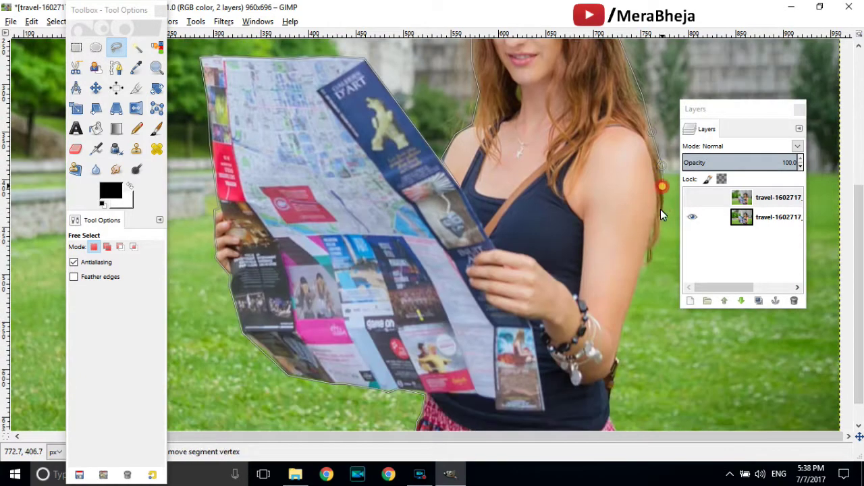
Trace down her arm past the bracelet to the waist and close the outline at the start point
left_click(647, 255)
left_click(624, 361)
left_click(611, 382)
left_click(609, 395)
left_click(609, 407)
left_click(617, 431)
scroll(616, 418, "down", 2)
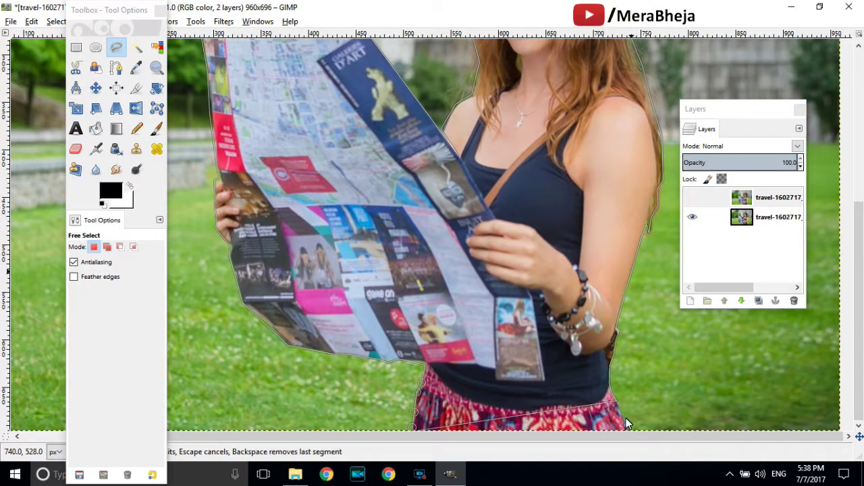
left_click(413, 432)
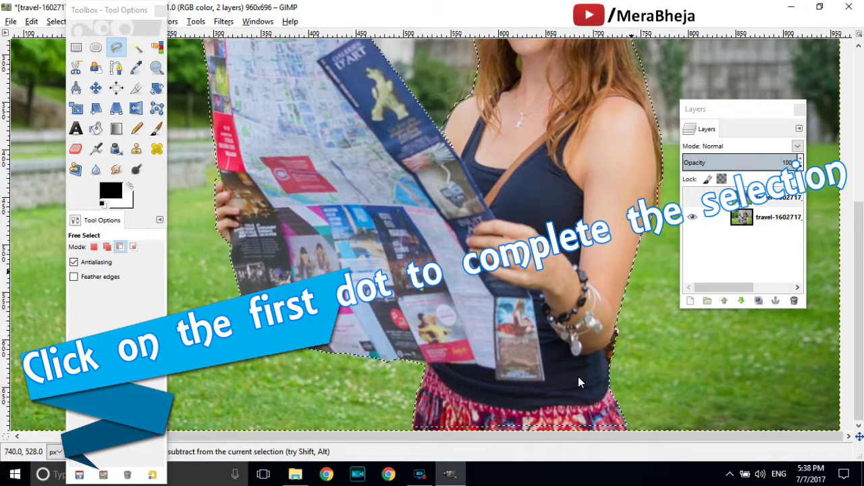
scroll(825, 252, "down", 2)
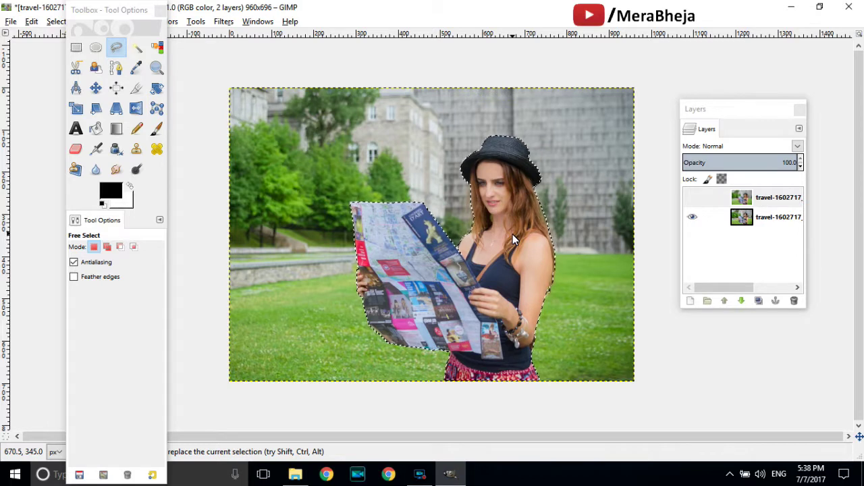
Feather the woman-and-map selection by 5.000 px with Select > Feather
left_click_drag(128, 10, 110, 90)
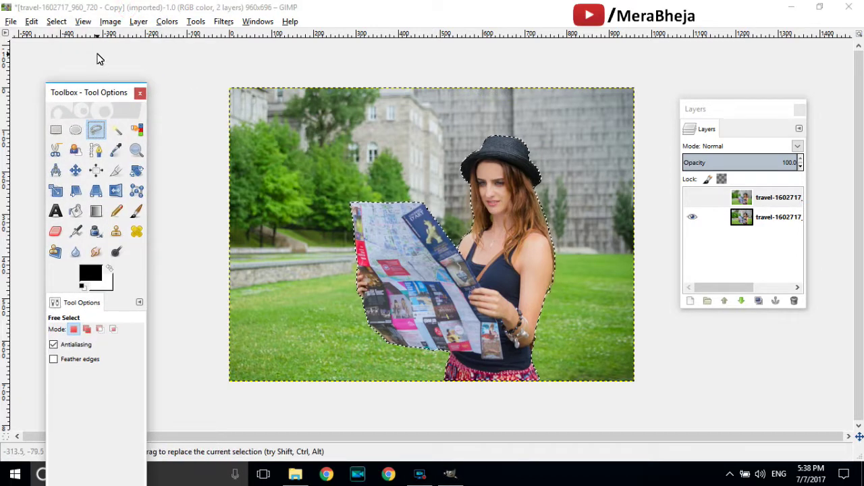
left_click(57, 22)
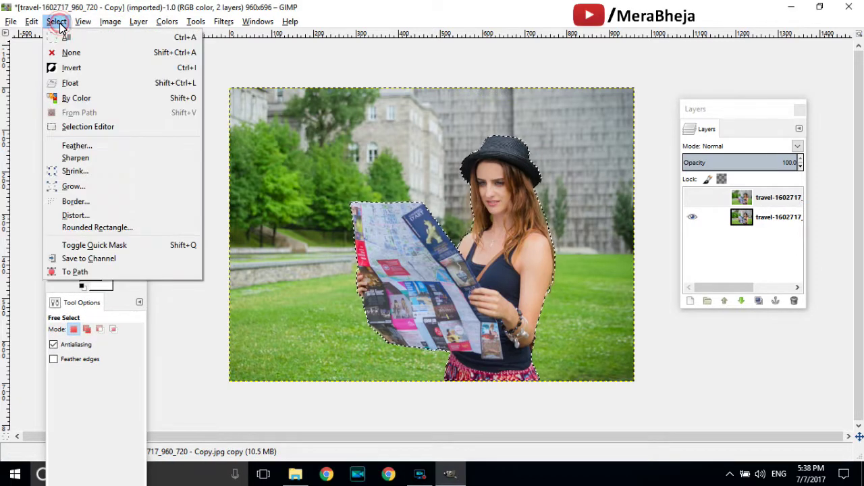
left_click(96, 146)
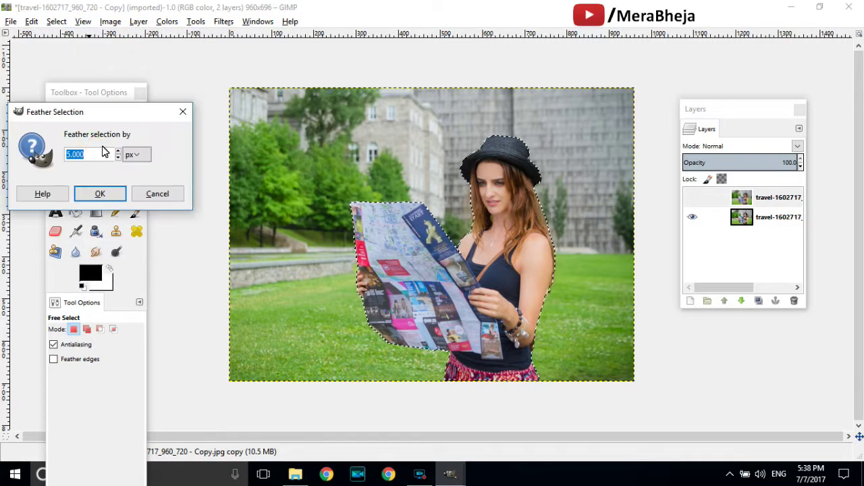
left_click(94, 154)
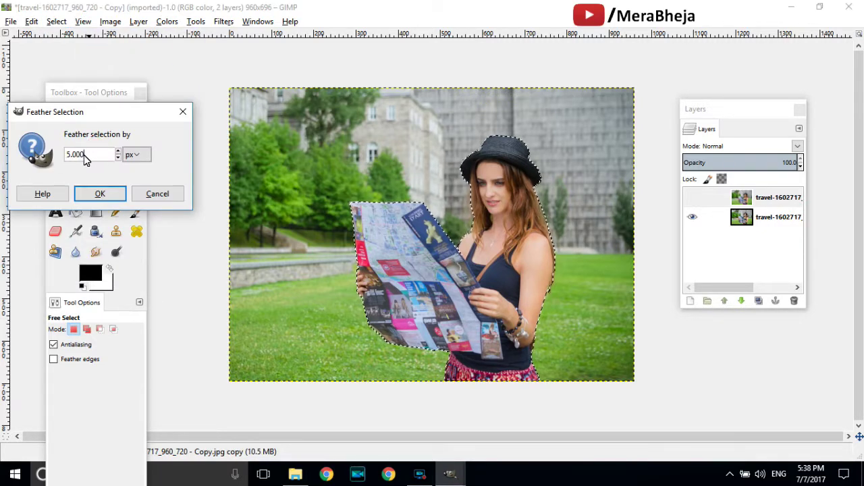
left_click(104, 197)
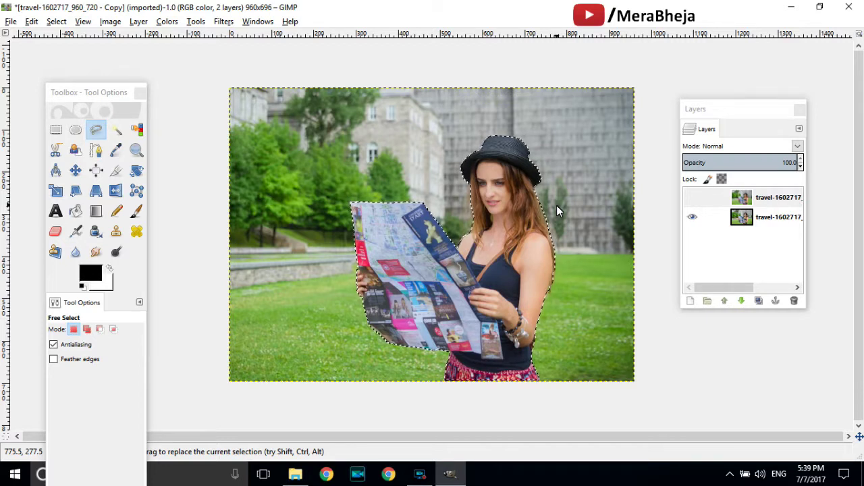
Add a White (full opacity) layer mask to the top layer and make it visible again
right_click(745, 202)
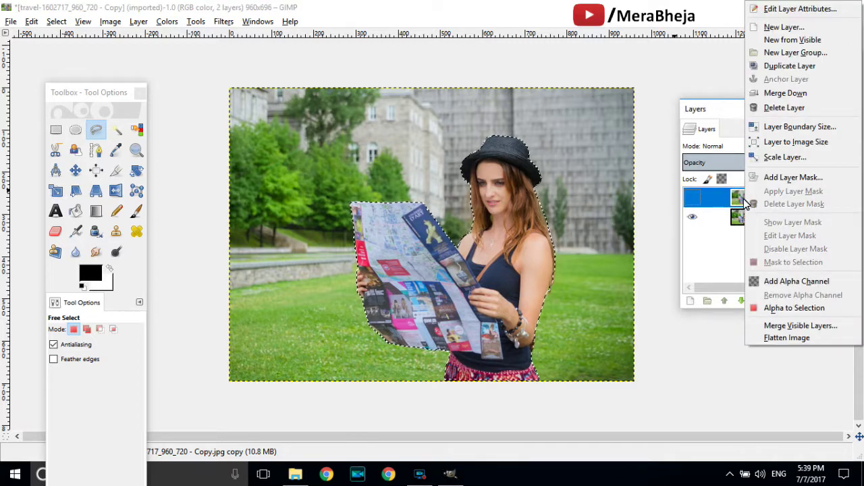
left_click(794, 177)
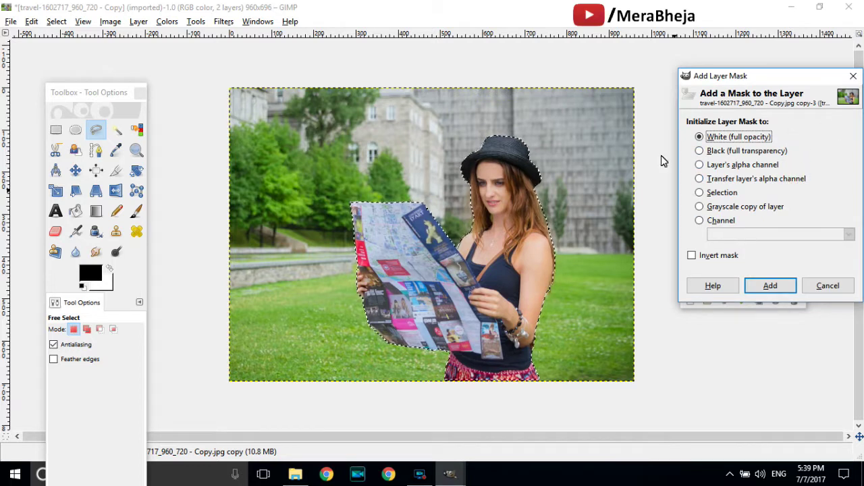
left_click(771, 286)
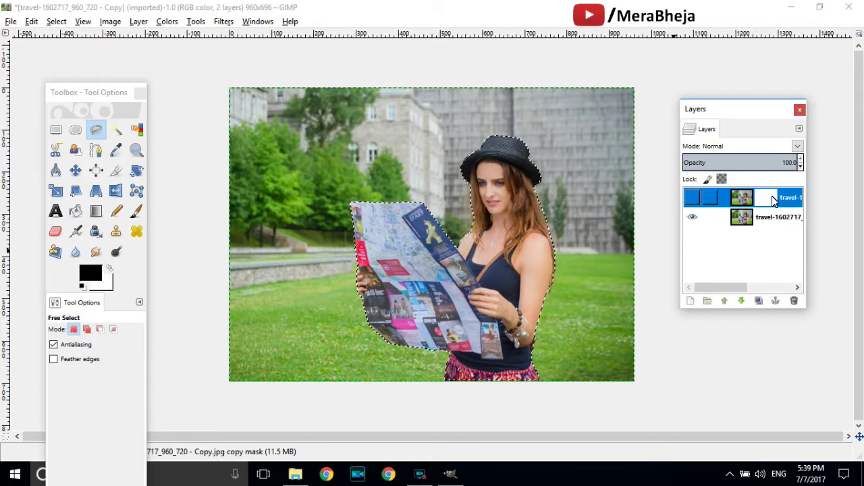
left_click(692, 197)
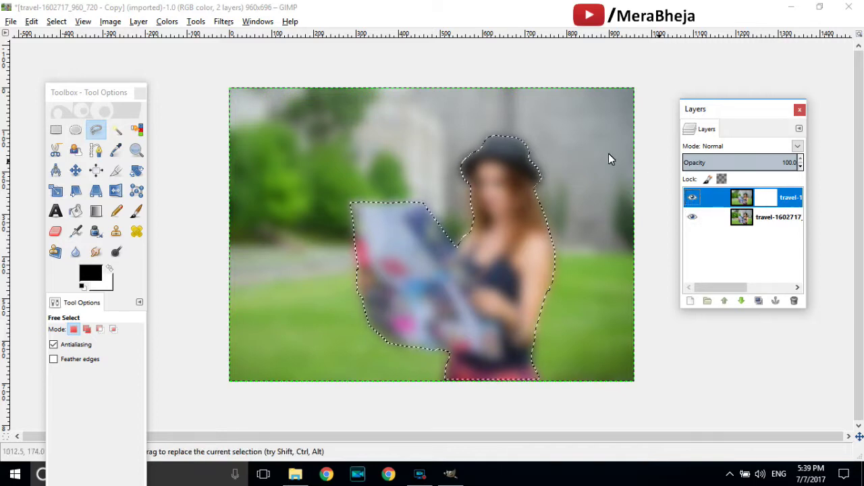
Enlarge the Paintbrush to about 328 and paint black over the woman on the mask
left_click(137, 212)
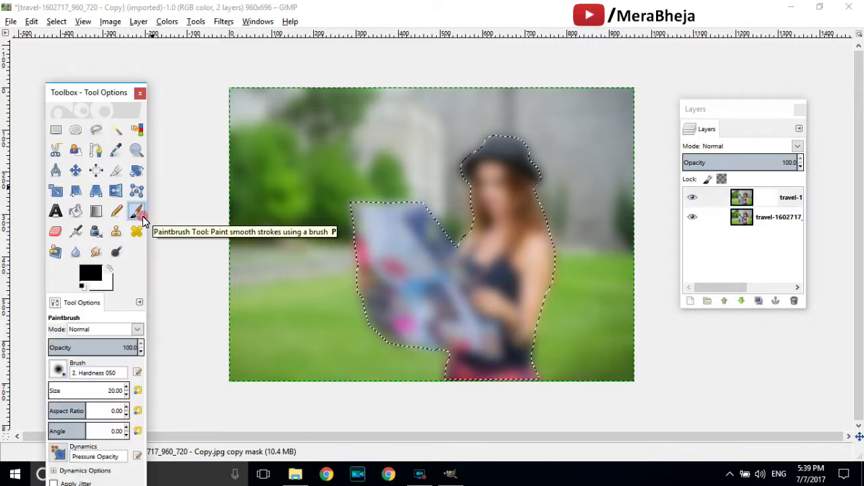
mouse_move(48, 390)
left_mouse_down()
mouse_move(112, 388)
mouse_move(53, 395)
left_mouse_up()
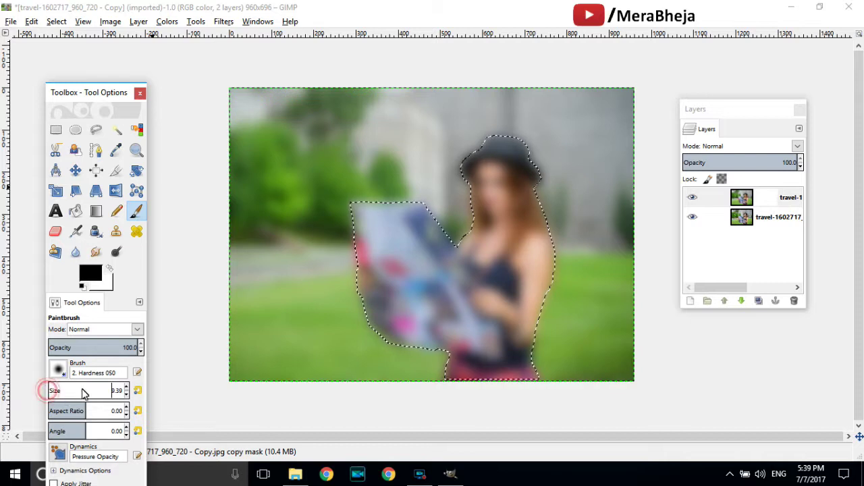
left_click(126, 386)
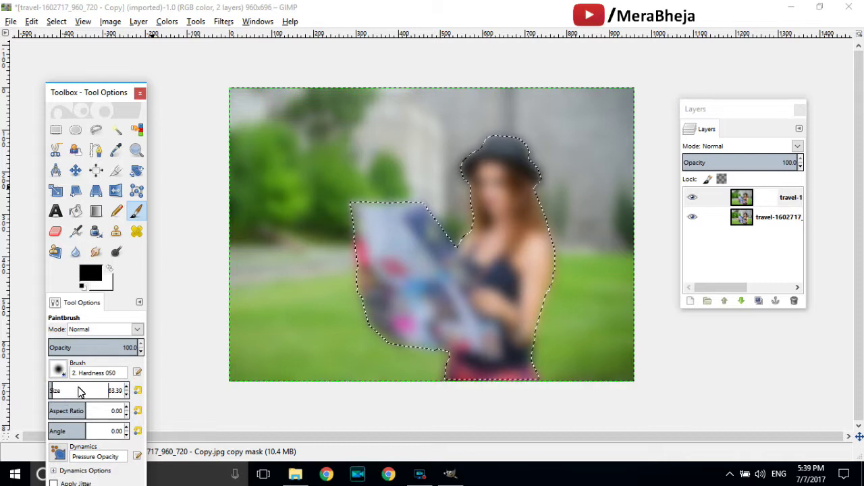
mouse_move(54, 395)
left_mouse_down()
mouse_move(121, 394)
mouse_move(72, 391)
left_mouse_up()
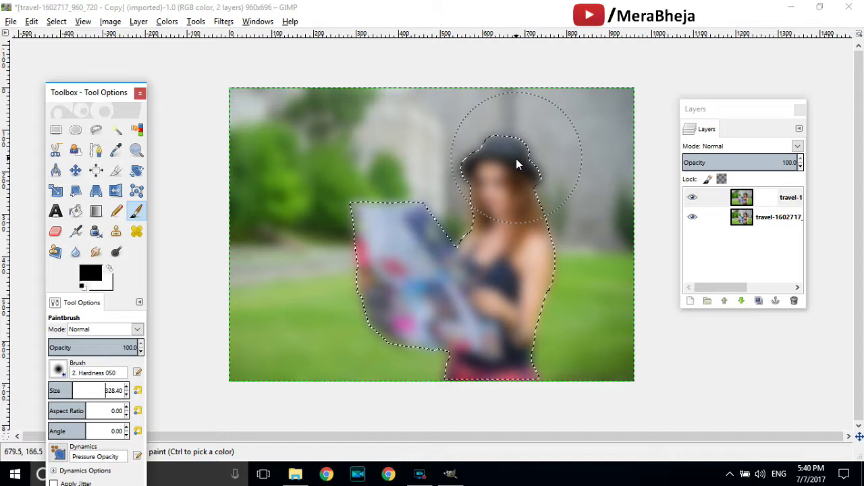
mouse_move(516, 159)
left_mouse_down()
mouse_move(486, 164)
mouse_move(516, 162)
mouse_move(474, 195)
mouse_move(540, 211)
mouse_move(470, 226)
mouse_move(552, 240)
mouse_move(438, 247)
mouse_move(502, 251)
mouse_move(433, 249)
mouse_move(426, 230)
mouse_move(369, 216)
mouse_move(418, 205)
mouse_move(361, 202)
mouse_move(401, 278)
mouse_move(471, 282)
mouse_move(390, 301)
mouse_move(431, 323)
mouse_move(541, 351)
mouse_move(537, 294)
mouse_move(575, 253)
mouse_move(558, 206)
mouse_move(517, 177)
mouse_move(412, 170)
mouse_move(499, 165)
mouse_move(387, 274)
mouse_move(355, 191)
mouse_move(399, 271)
mouse_move(472, 302)
mouse_move(531, 148)
mouse_move(485, 197)
mouse_move(511, 315)
mouse_move(433, 207)
mouse_move(554, 158)
mouse_move(387, 229)
mouse_move(490, 320)
mouse_move(566, 224)
mouse_move(553, 177)
mouse_move(464, 190)
mouse_move(449, 263)
mouse_move(454, 308)
mouse_move(399, 312)
left_mouse_up()
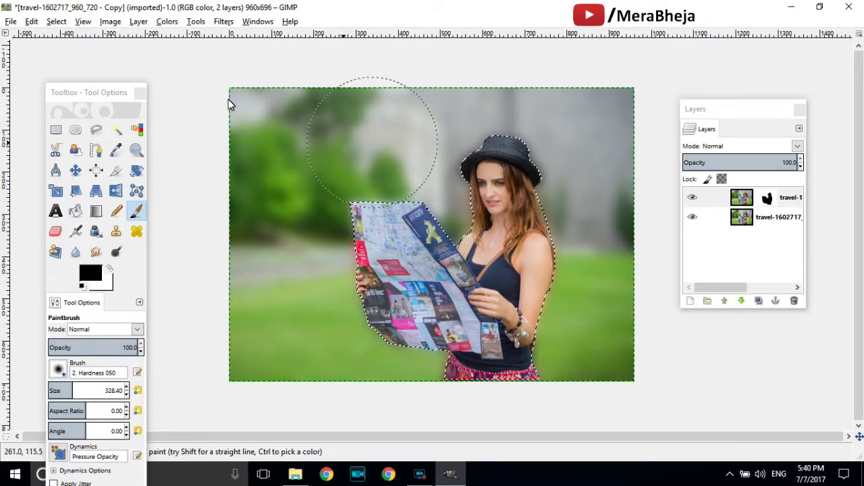
Choose Select > None, then zoom in on the hat and back out to check the edges
left_click(67, 23)
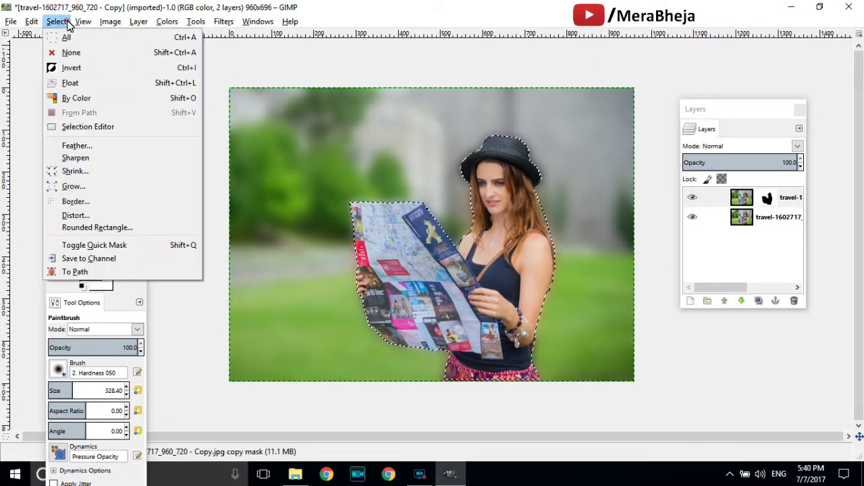
left_click(70, 52)
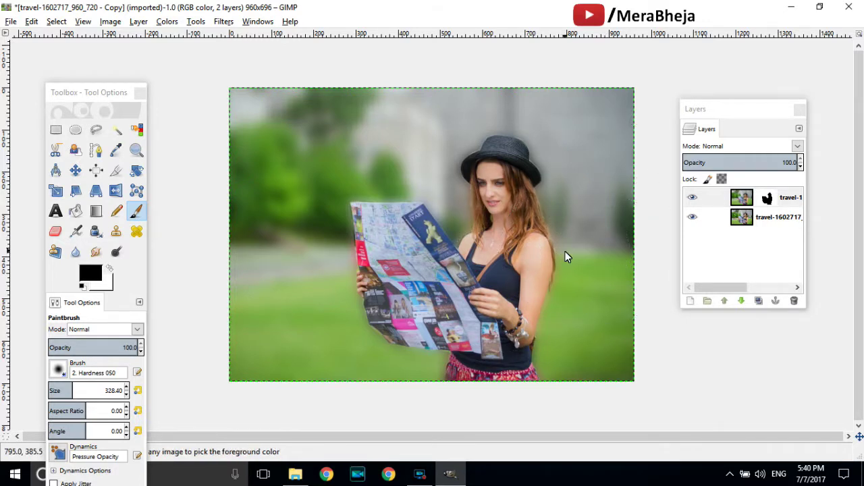
scroll(566, 252, "up", 2, "ctrl")
scroll(559, 231, "up", 4)
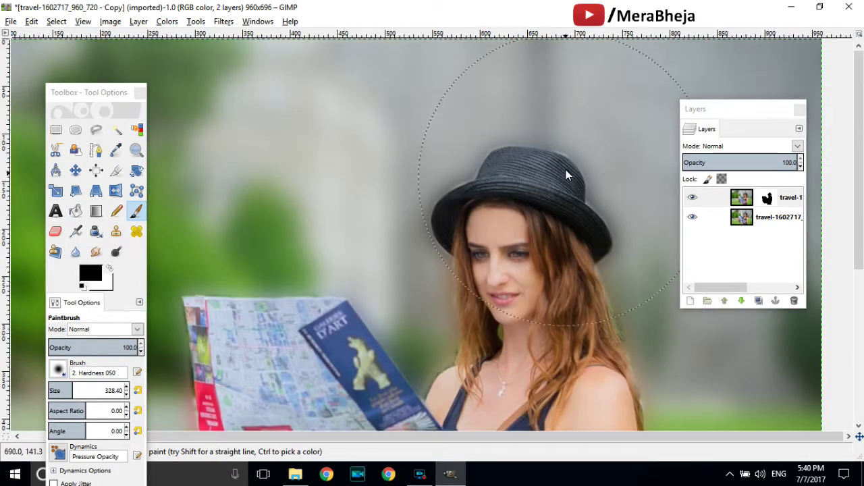
scroll(586, 201, "up", 2, "ctrl")
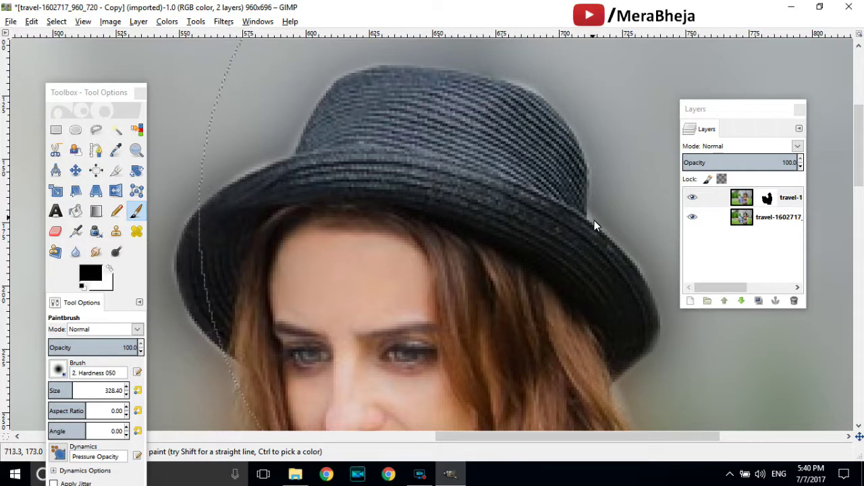
scroll(591, 224, "down", 2, "ctrl")
scroll(589, 224, "down", 3, "ctrl")
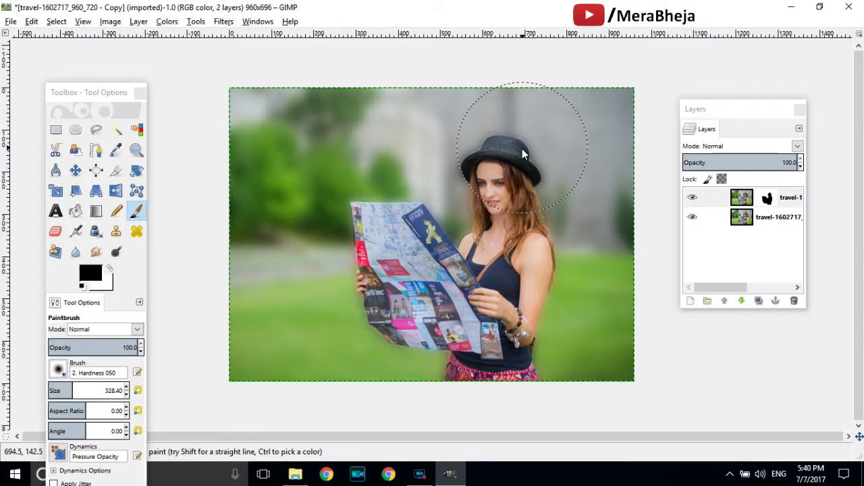
left_click(136, 211)
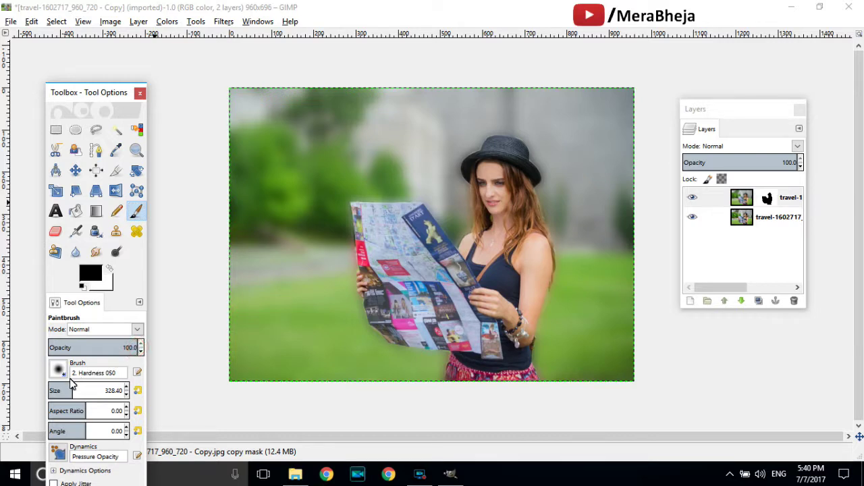
Make white the painting colour, zoom in on the hat, and touch up its edge with a size-10 brush
left_click_drag(71, 391, 53, 399)
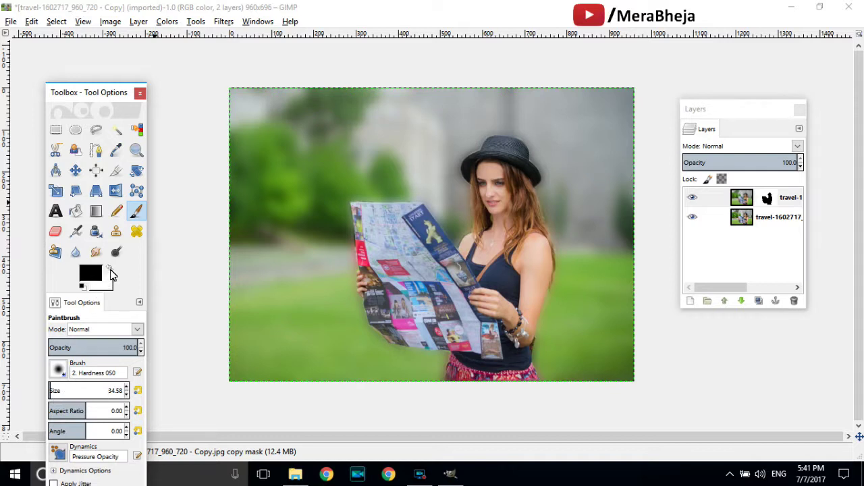
left_click(110, 270)
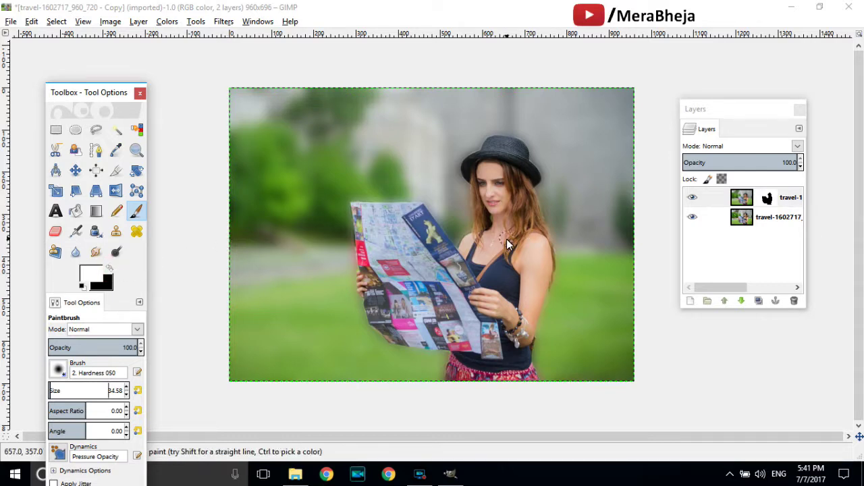
scroll(566, 204, "up", 2)
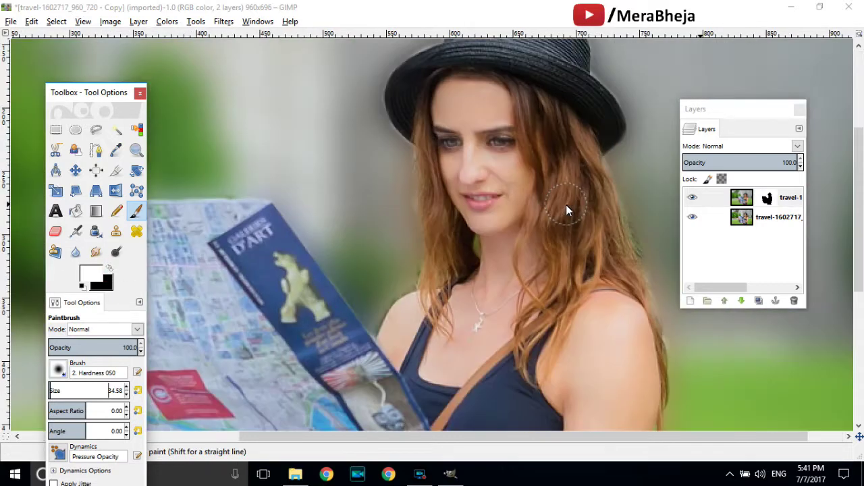
left_click(614, 72)
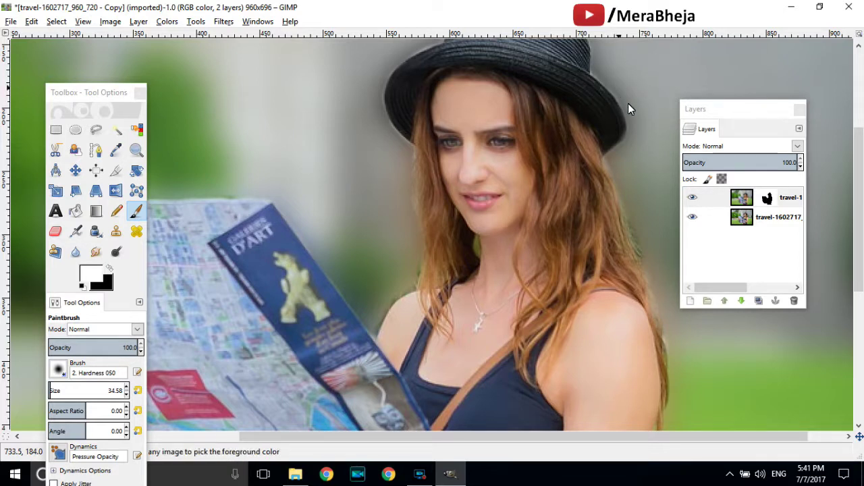
scroll(858, 155, "up", 1)
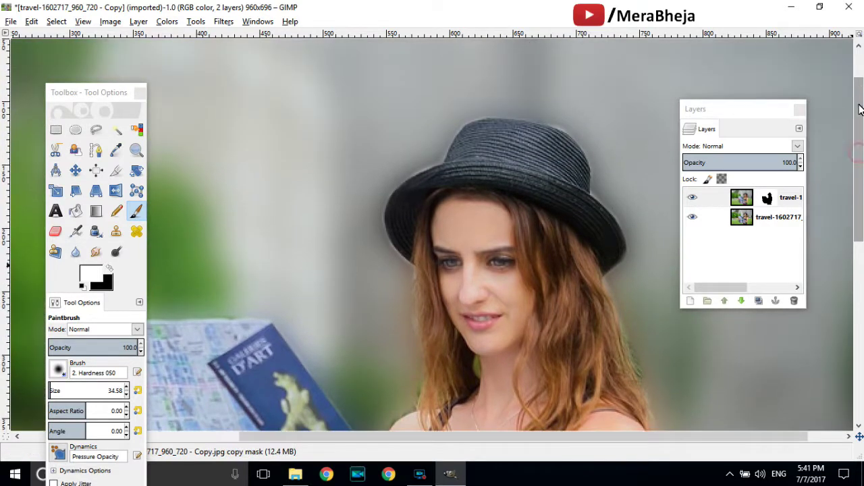
scroll(615, 168, "up", 2)
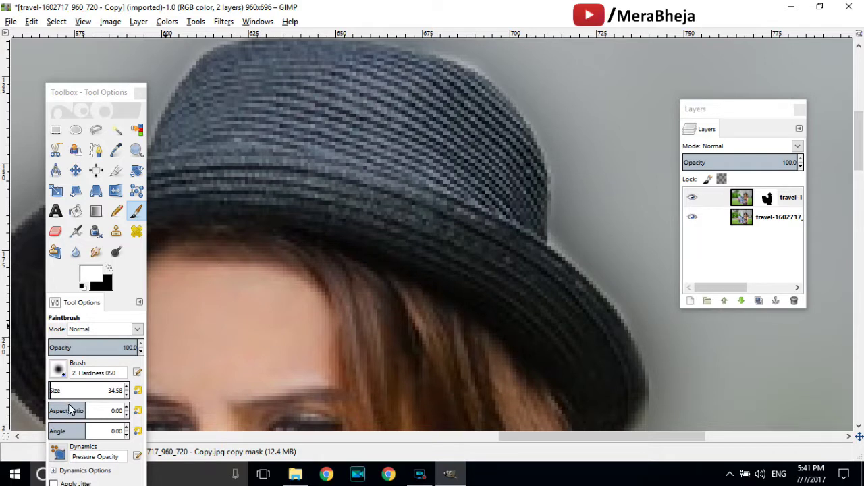
left_click(125, 395)
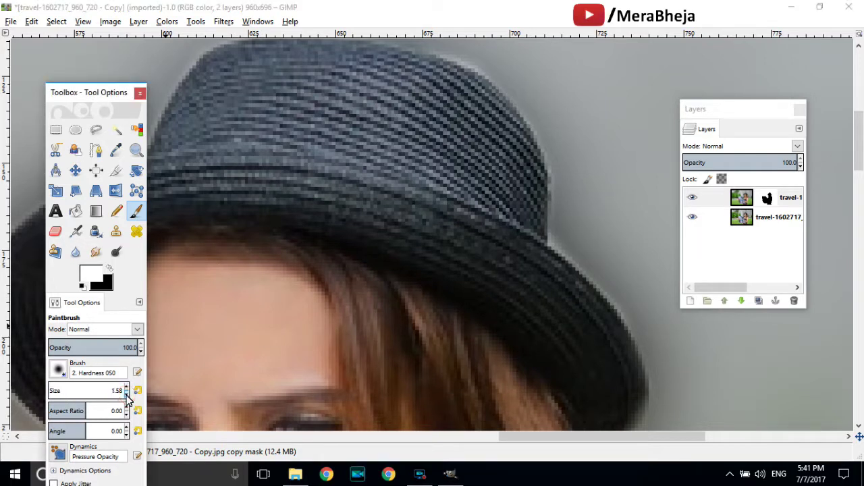
left_click(126, 388)
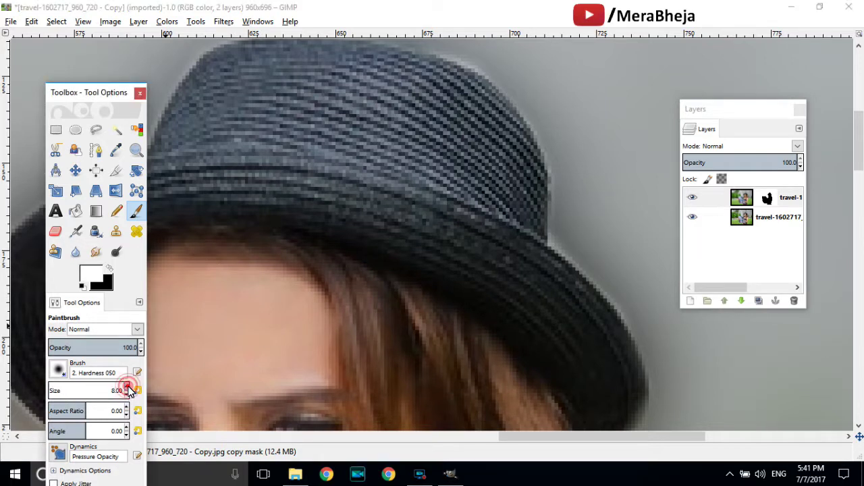
left_click(126, 388)
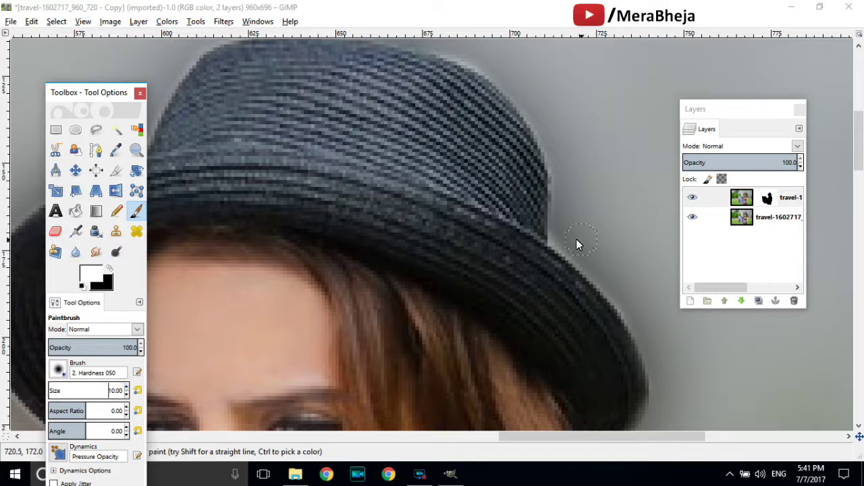
left_click(554, 233)
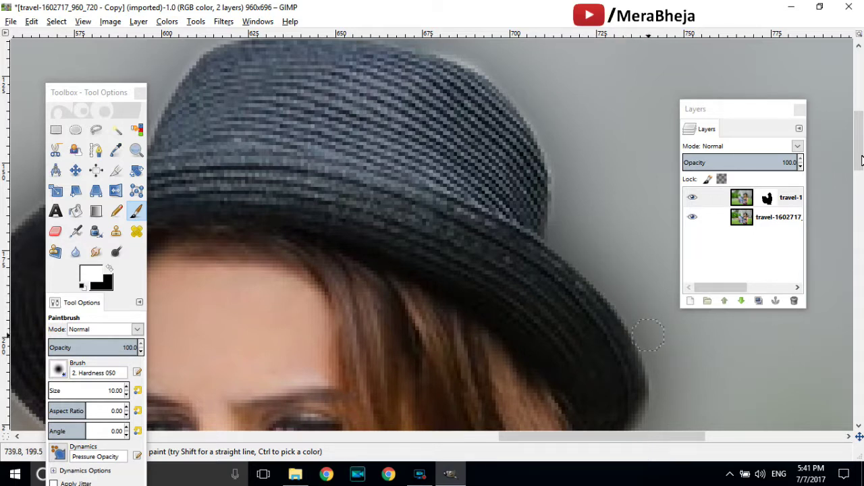
Pan and zoom around the image to review the hat edge, then zoom back out
left_click_drag(862, 160, 862, 179)
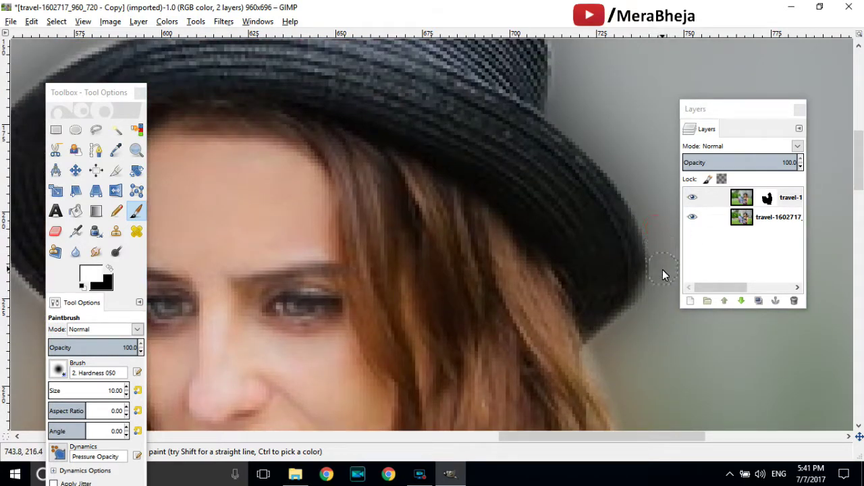
left_click_drag(858, 173, 859, 133)
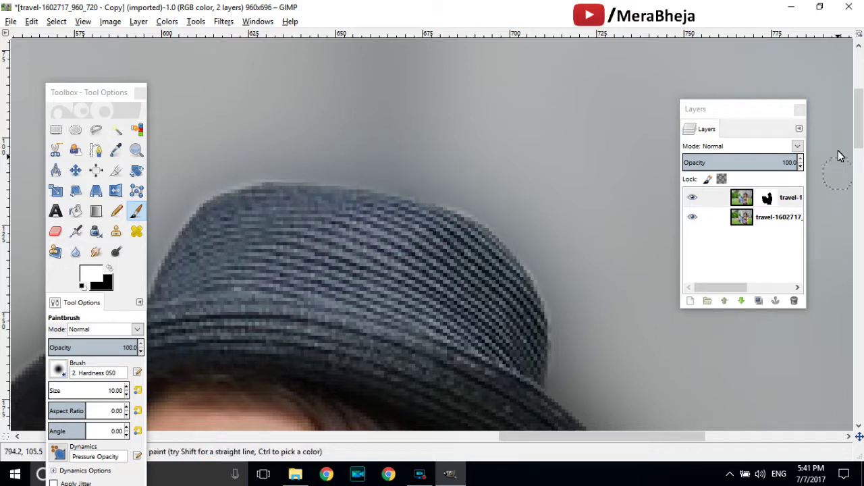
scroll(328, 169, "down", 2)
scroll(324, 177, "down", 3)
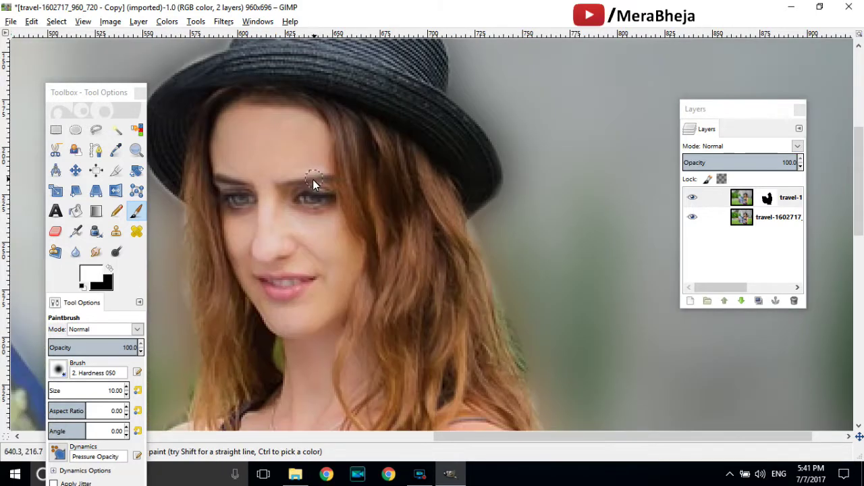
scroll(297, 196, "up", 4)
left_click_drag(459, 439, 331, 447)
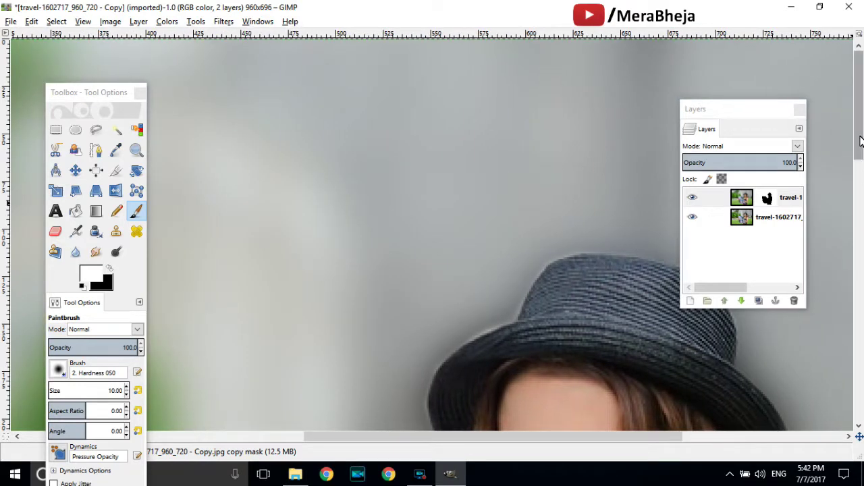
scroll(859, 108, "down", 3)
scroll(488, 234, "up", 3)
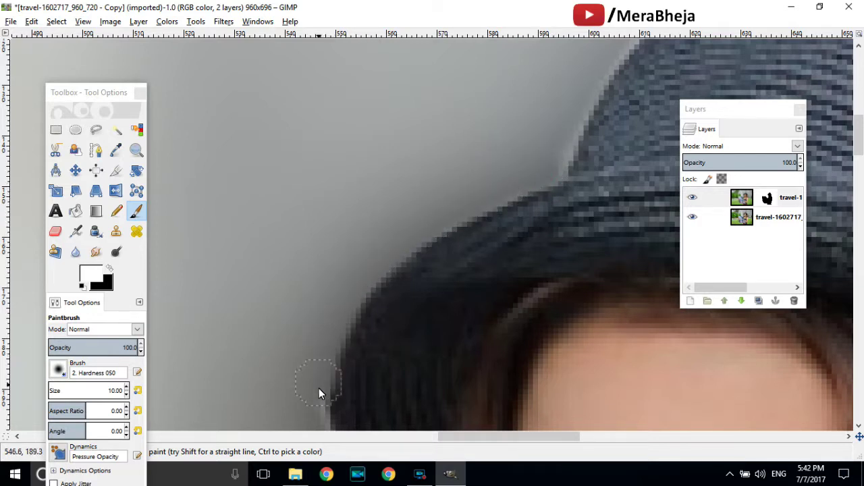
scroll(773, 291, "right", 2)
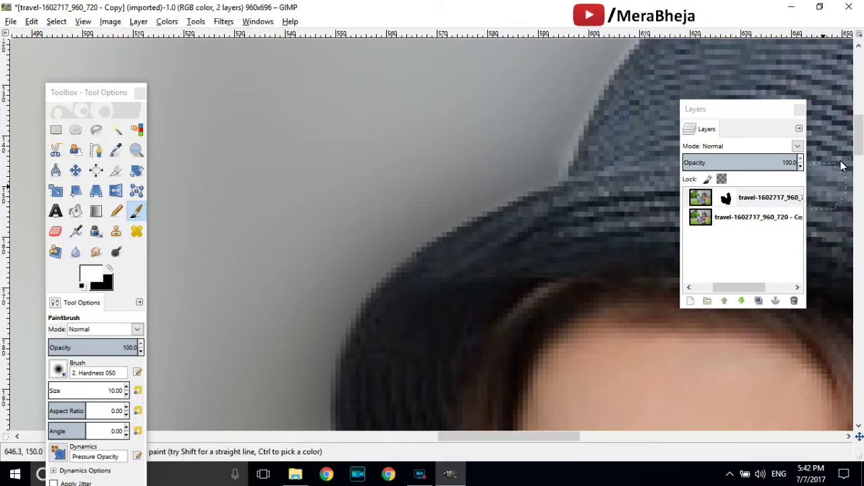
scroll(857, 140, "down", 5)
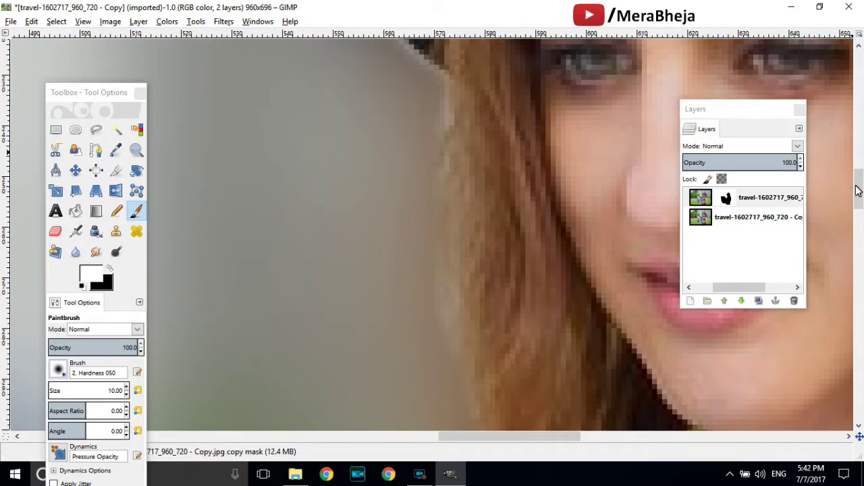
scroll(857, 188, "up", 5)
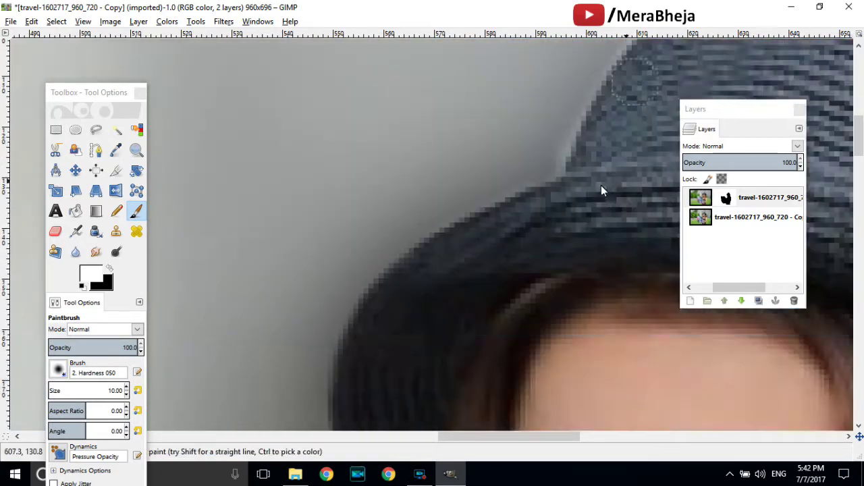
scroll(601, 185, "down", 6, "ctrl")
scroll(600, 185, "up", 2)
scroll(601, 185, "up", 1)
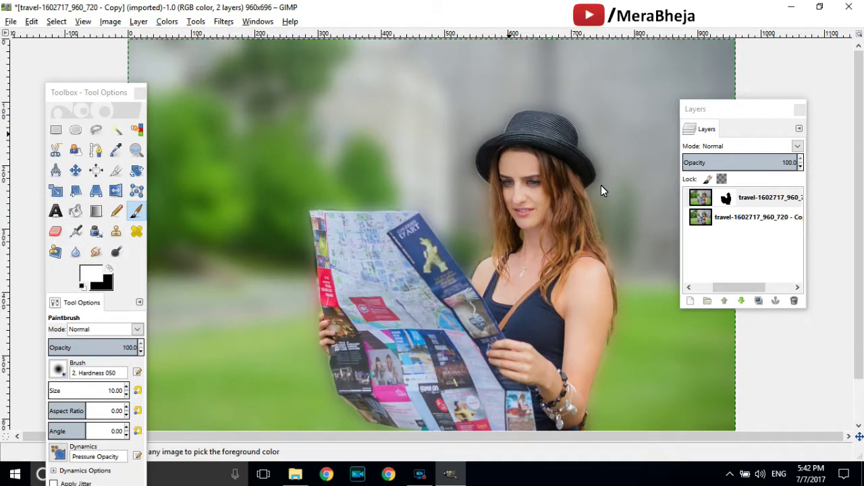
scroll(601, 185, "down", 1)
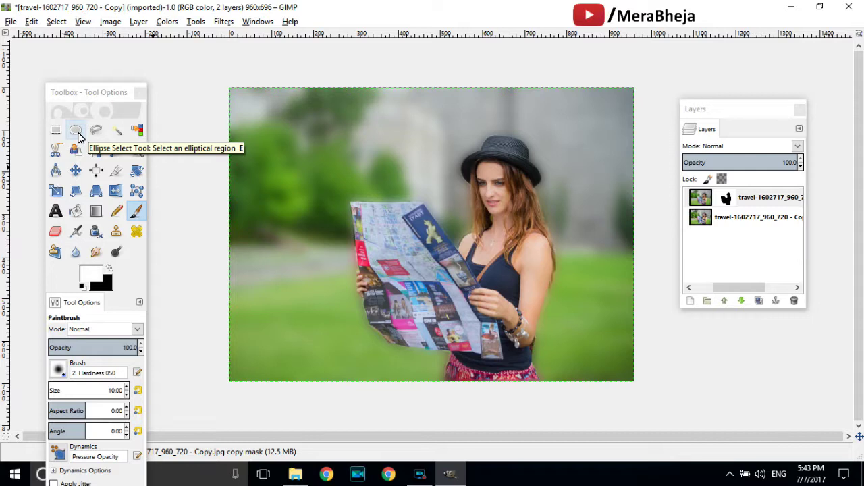
Select the Blend tool with black as foreground and opacity lowered to 62.7
left_click(96, 212)
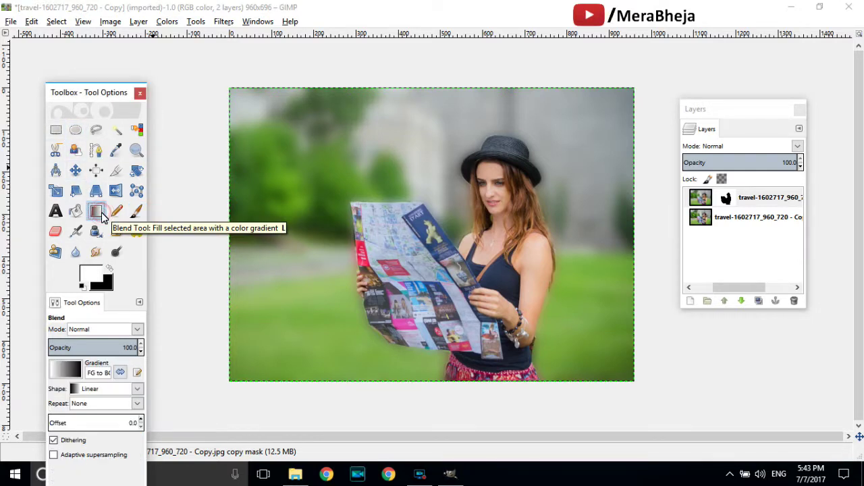
left_click(110, 269)
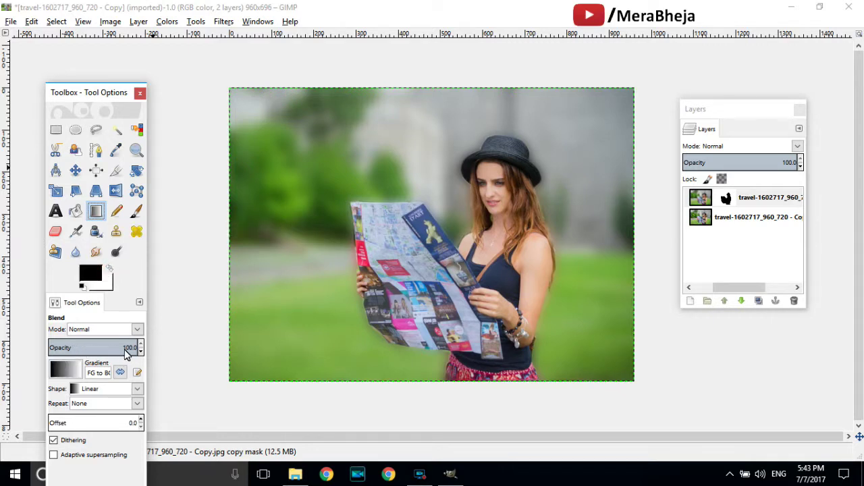
left_click_drag(137, 351, 112, 347)
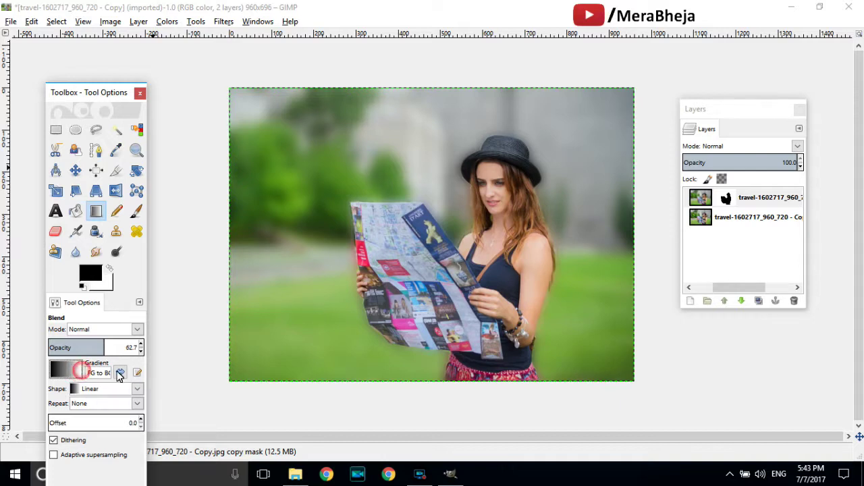
Keep the linear gradient shape and choose the FG to Transparent gradient
left_click(77, 373)
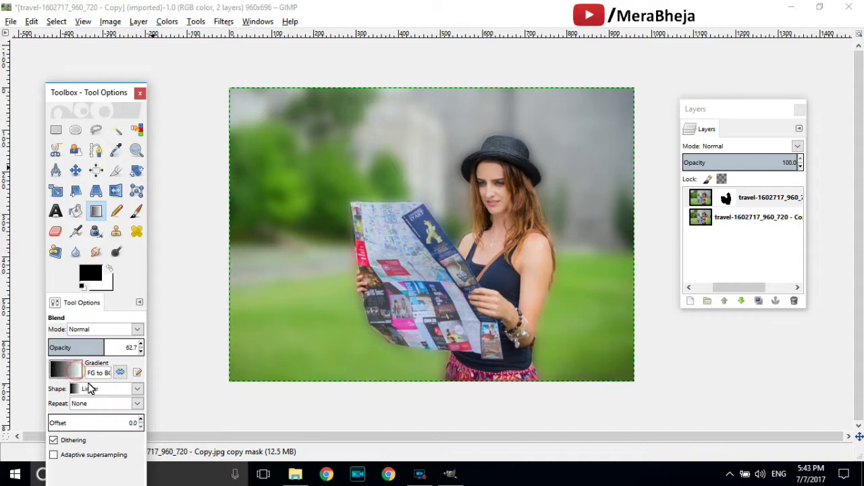
left_click(97, 390)
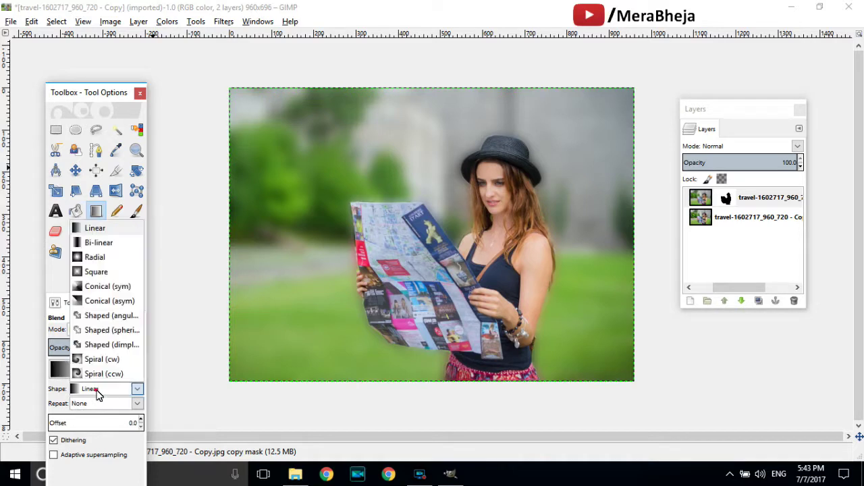
left_click(91, 388)
left_click(77, 376)
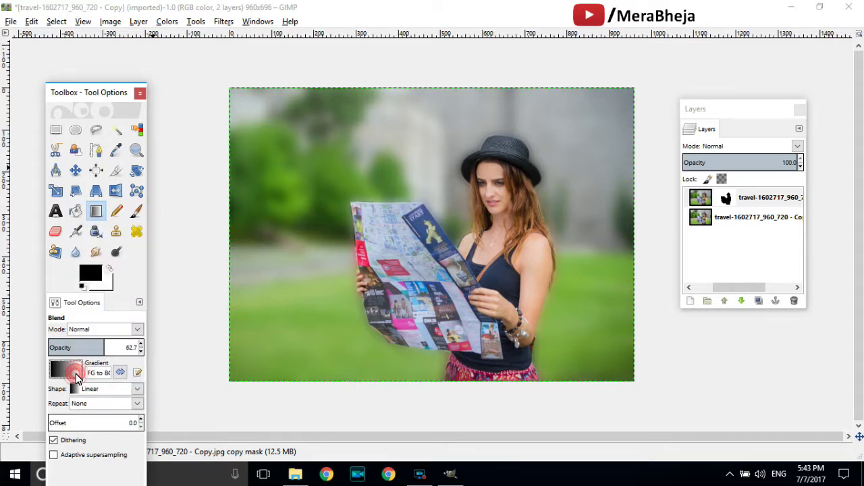
left_click(77, 376)
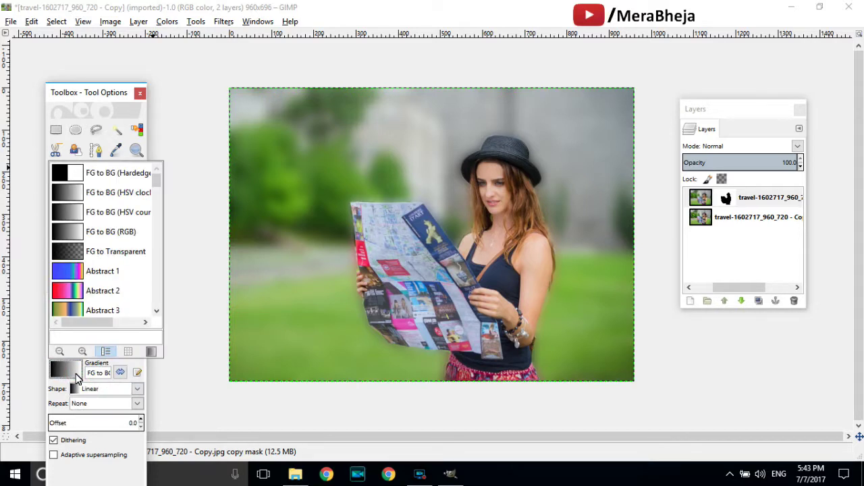
left_click(105, 253)
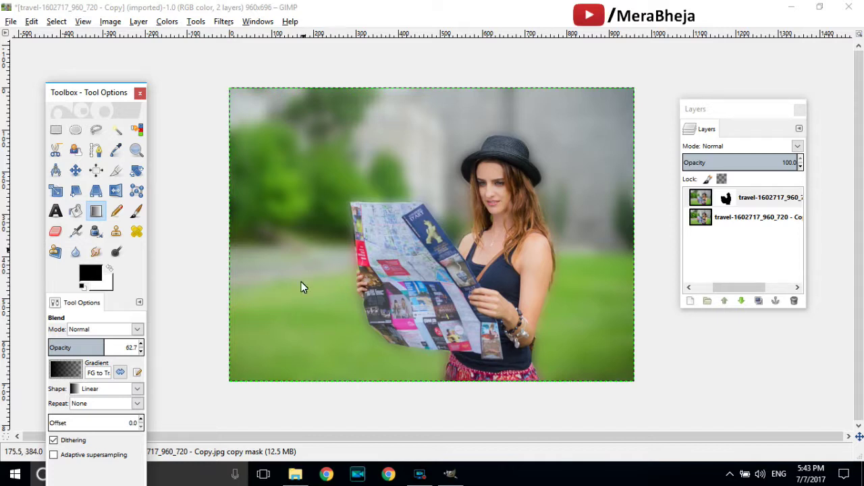
Draw upward gradients on the mask from the bottom edge, bottom-right corner and left side
left_click_drag(306, 381, 302, 260)
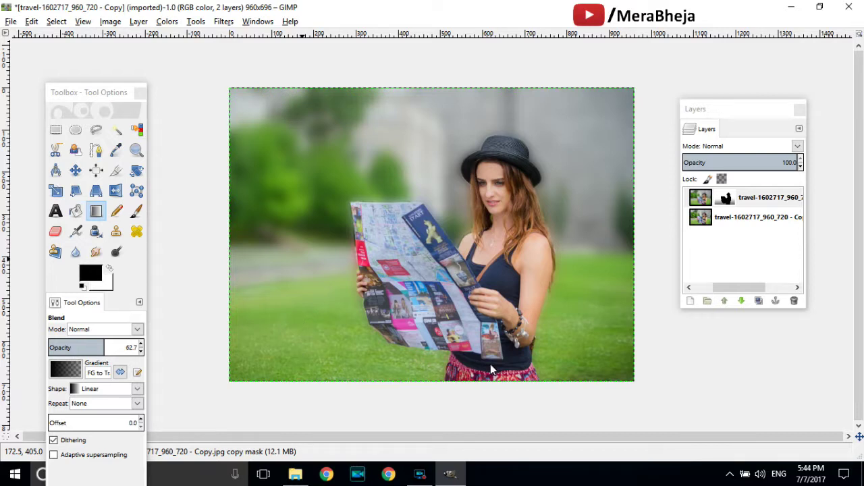
left_click_drag(624, 379, 626, 270)
left_click_drag(597, 370, 594, 261)
left_click_drag(251, 373, 251, 229)
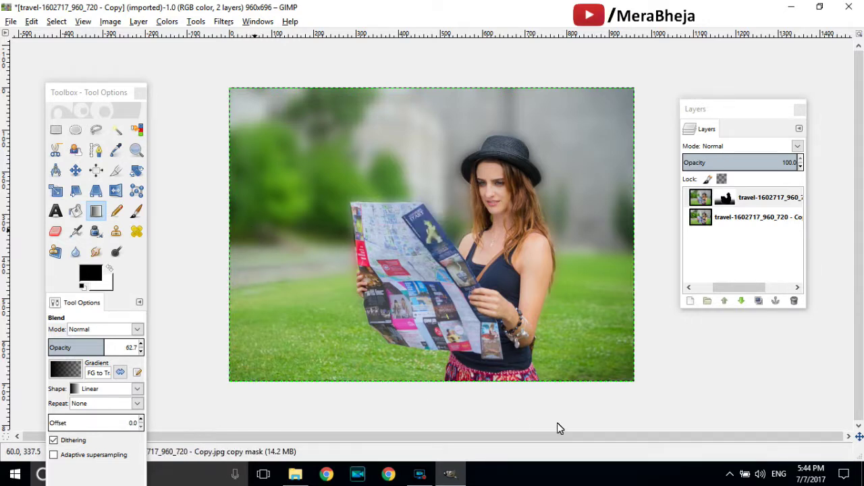